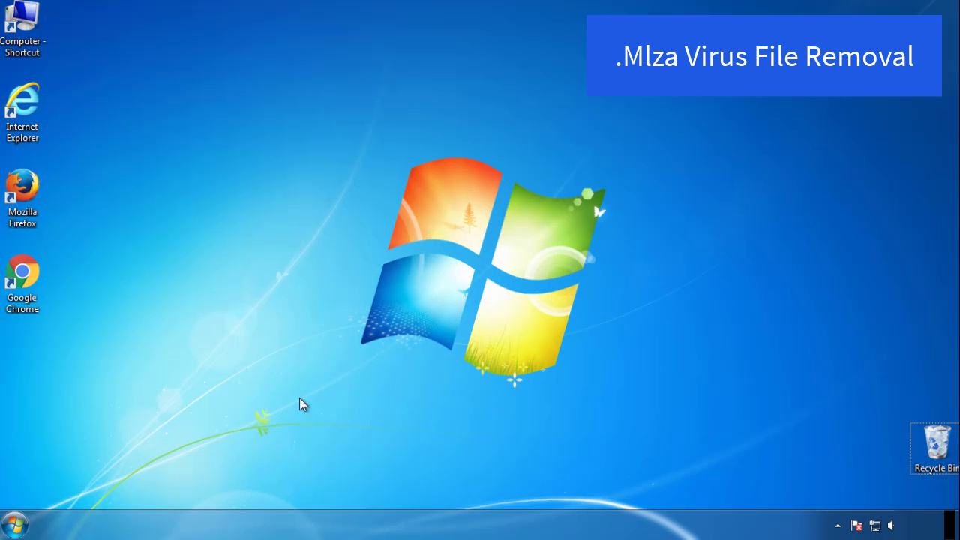
# Step: Launch msconfig and enable Minimal safe boot on the Boot tab, then apply it
pyautogui.click(16, 524)
pyautogui.click(78, 485)
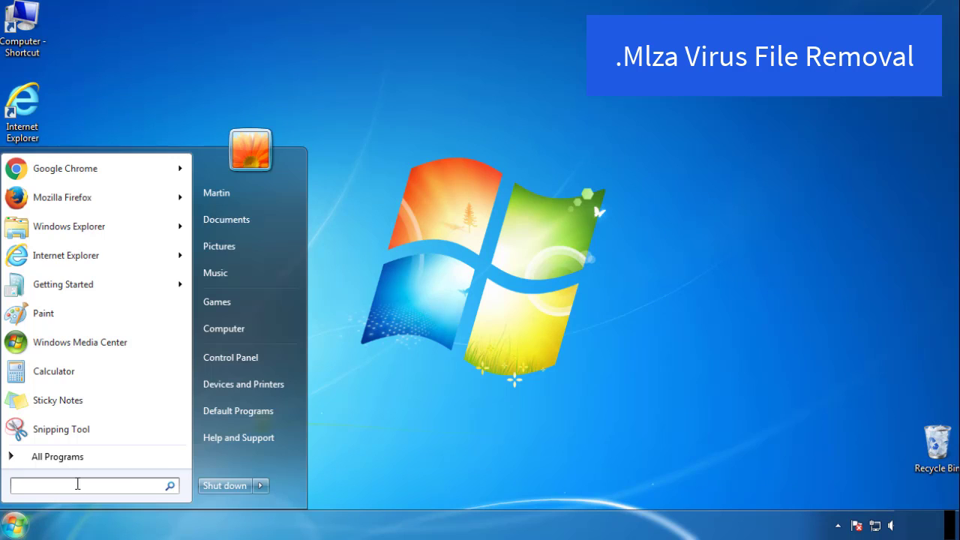
pyautogui.write('msconfig')
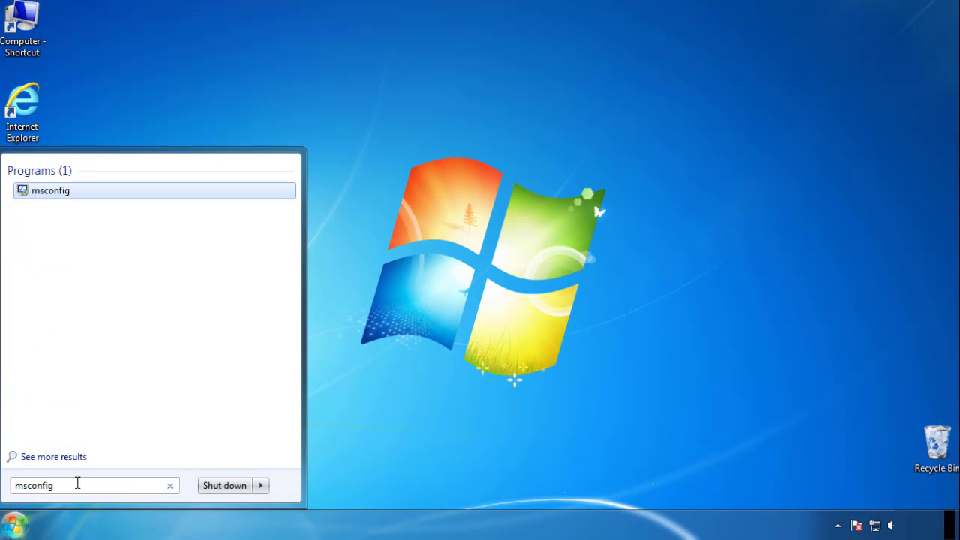
pyautogui.press('Return')
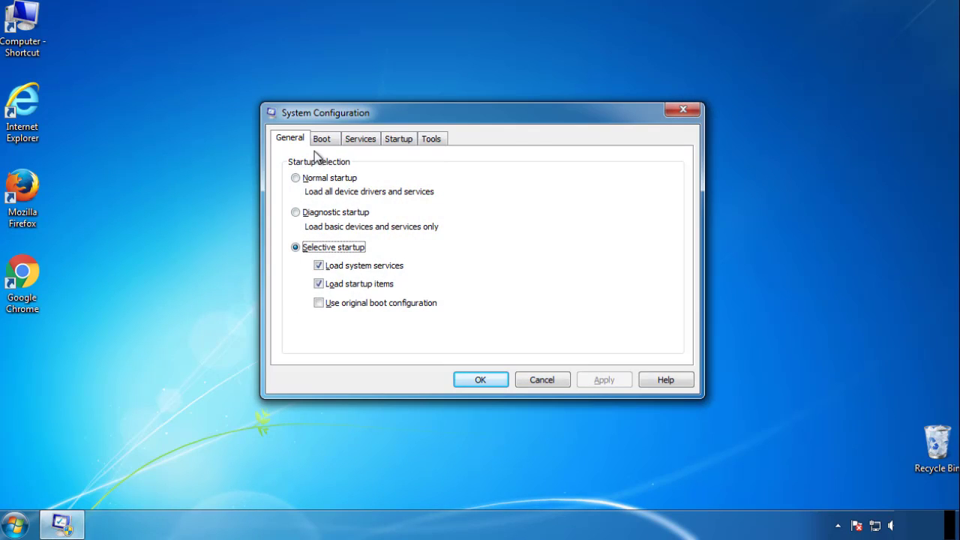
pyautogui.click(323, 141)
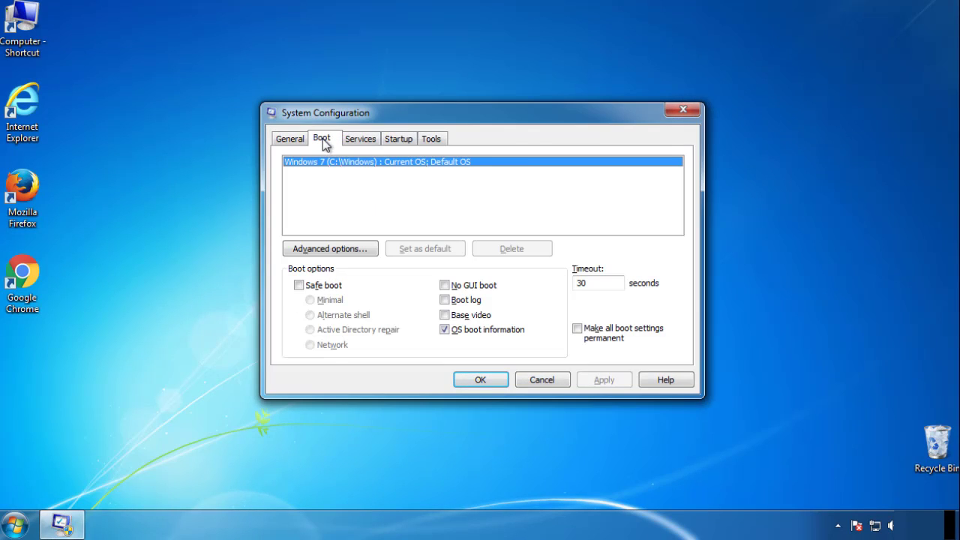
pyautogui.click(297, 284)
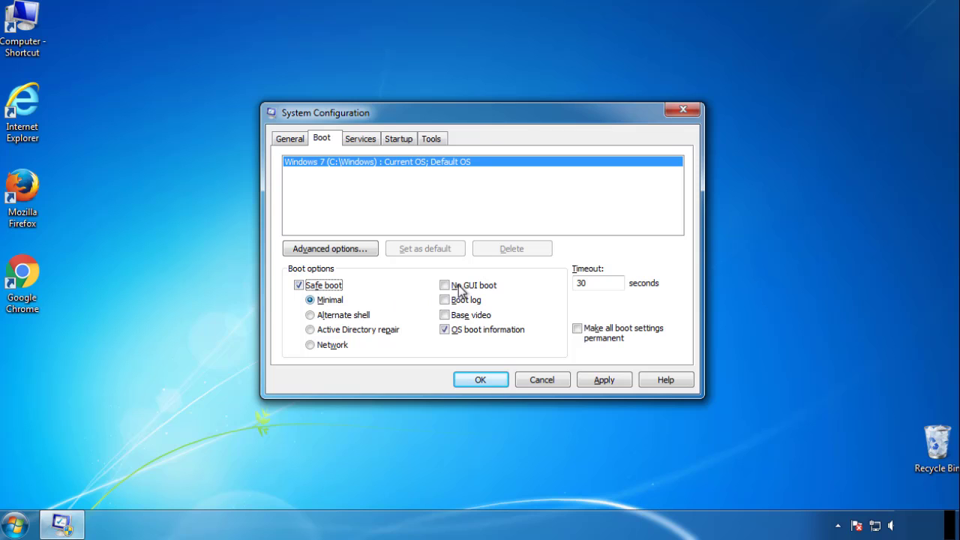
pyautogui.click(481, 380)
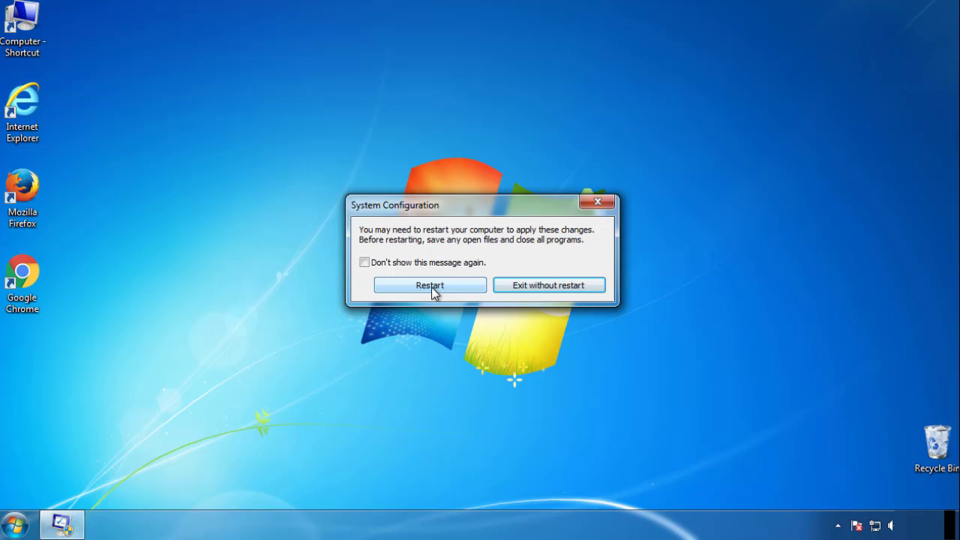
# Step: Restart into Safe Mode and set Folder Options to show hidden files, folders and drives
pyautogui.click(432, 286)
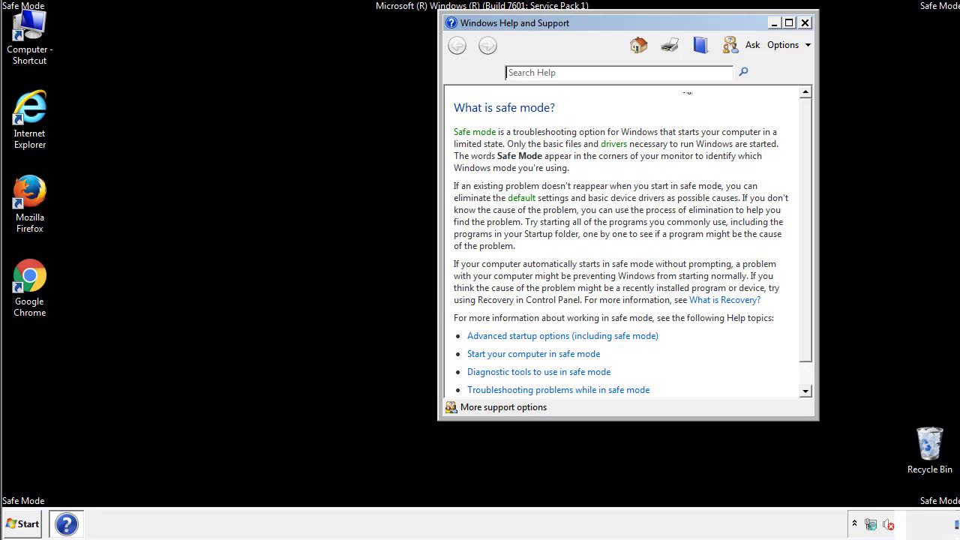
pyautogui.click(805, 23)
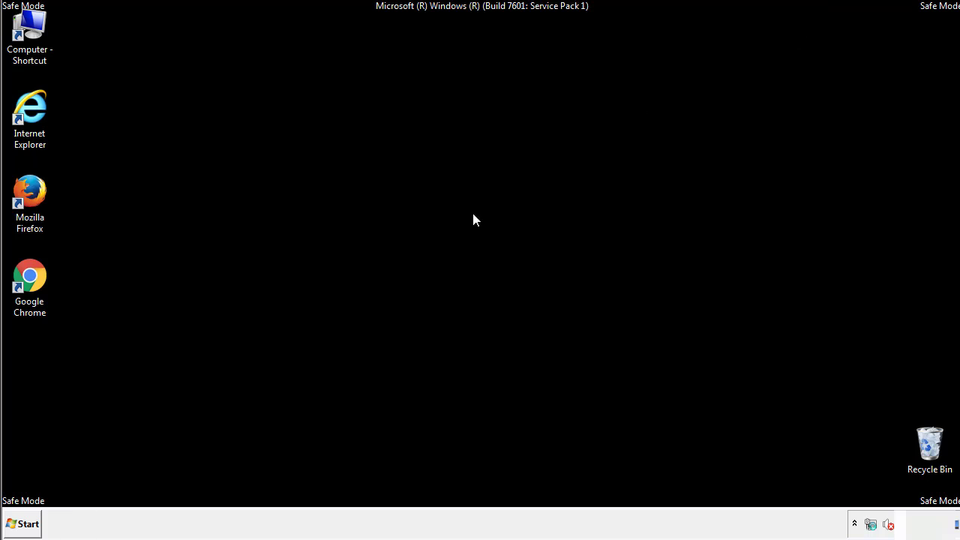
pyautogui.click(30, 522)
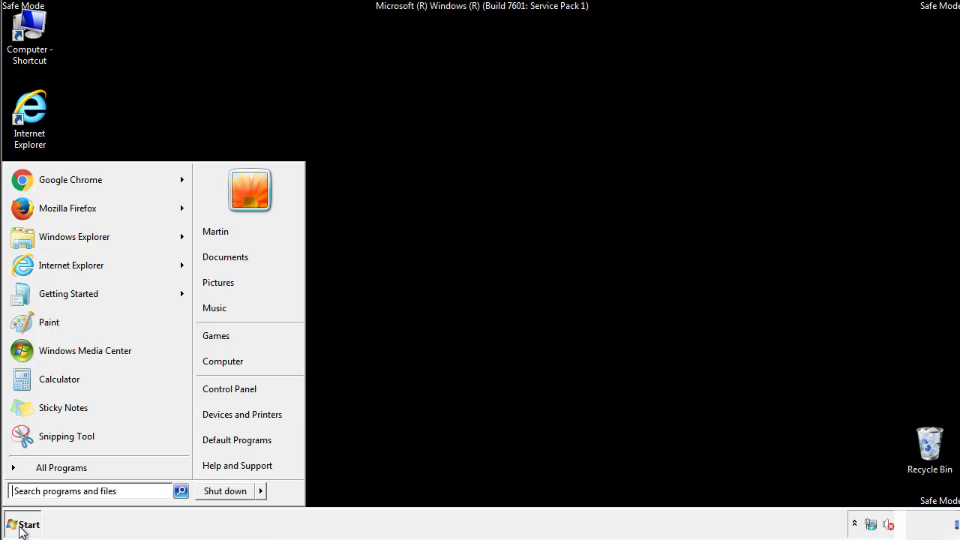
pyautogui.click(225, 388)
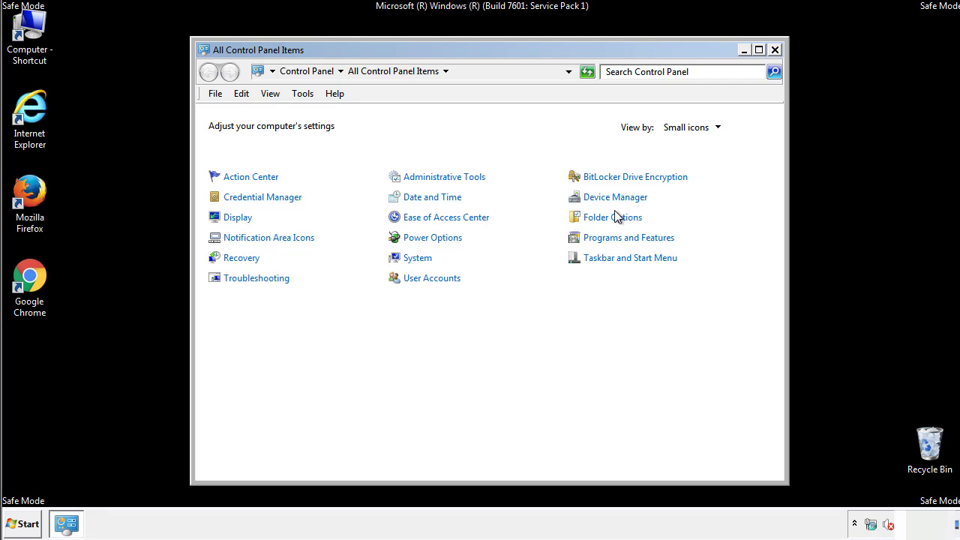
pyautogui.click(613, 218)
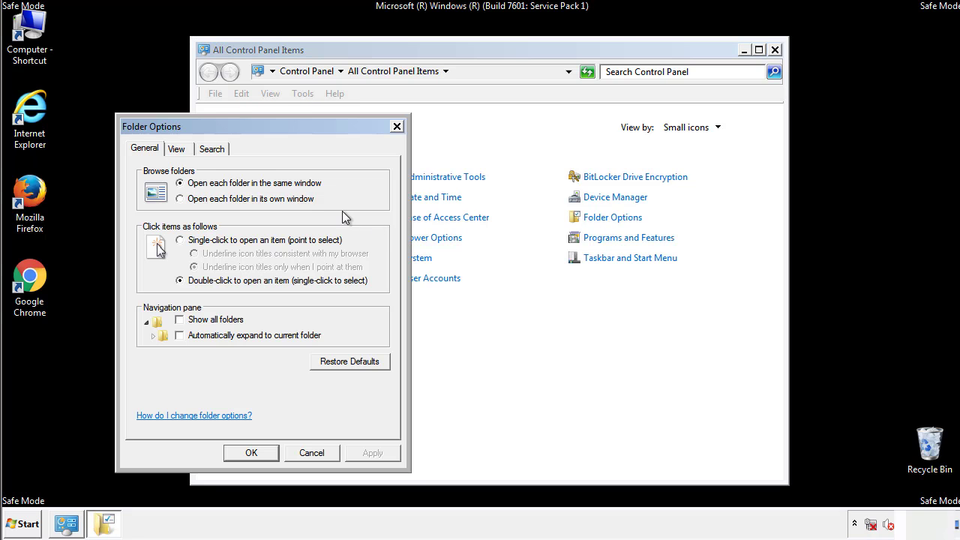
pyautogui.click(177, 149)
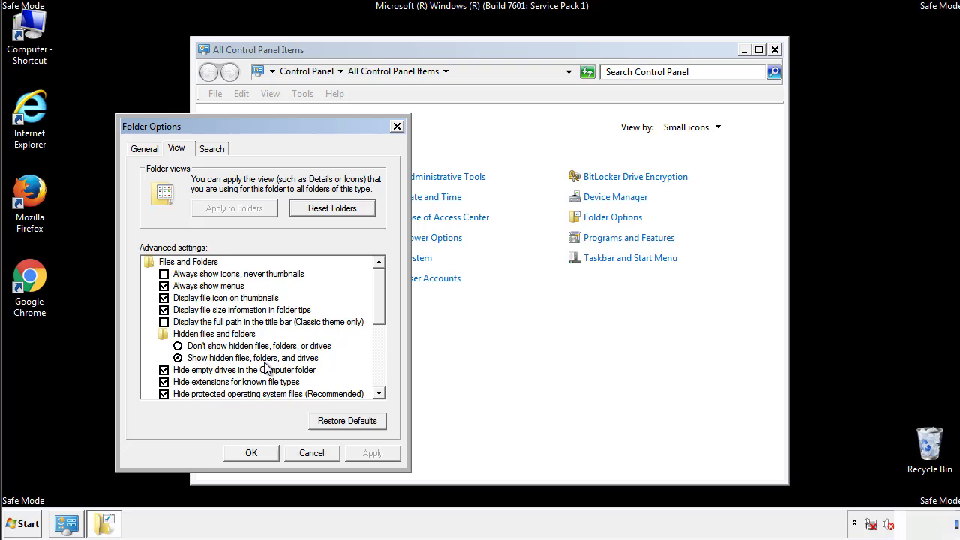
pyautogui.click(252, 453)
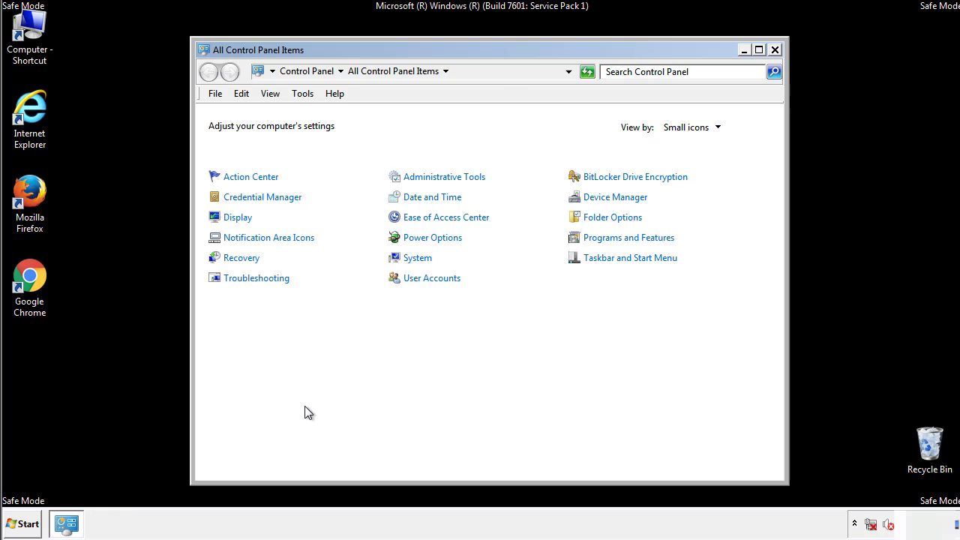
# Step: Close Control Panel, browse to C:\Windows\System32\drivers\etc and open the hosts file
pyautogui.click(774, 49)
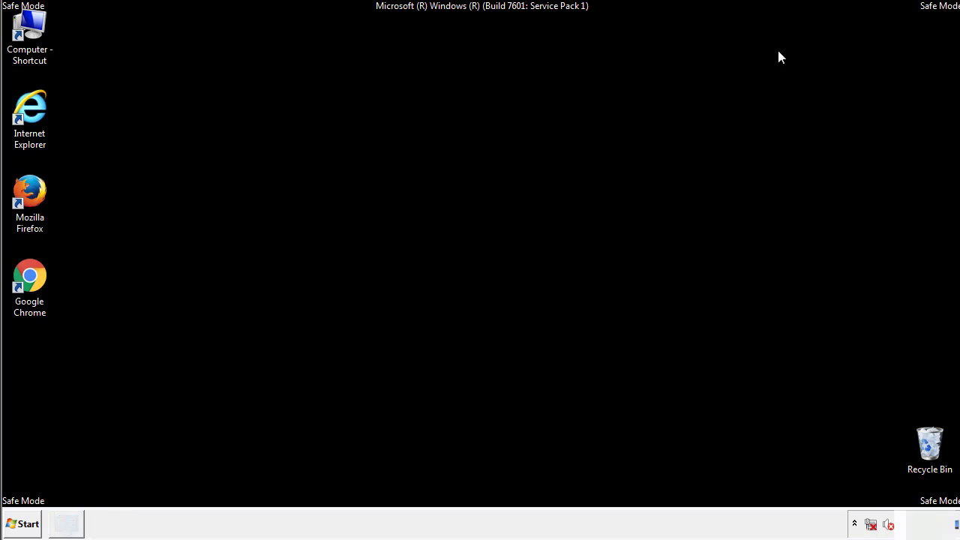
pyautogui.doubleClick(30, 29)
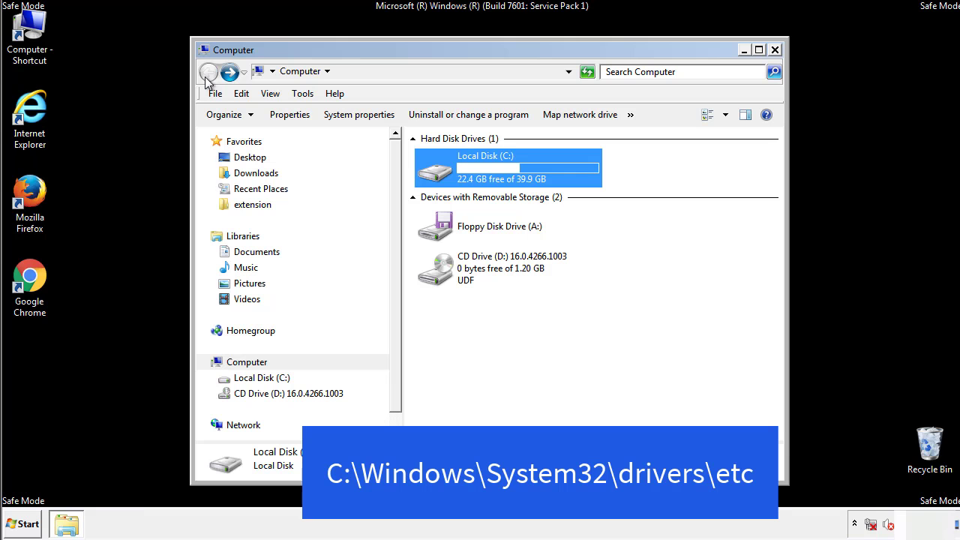
pyautogui.doubleClick(441, 174)
pyautogui.doubleClick(438, 274)
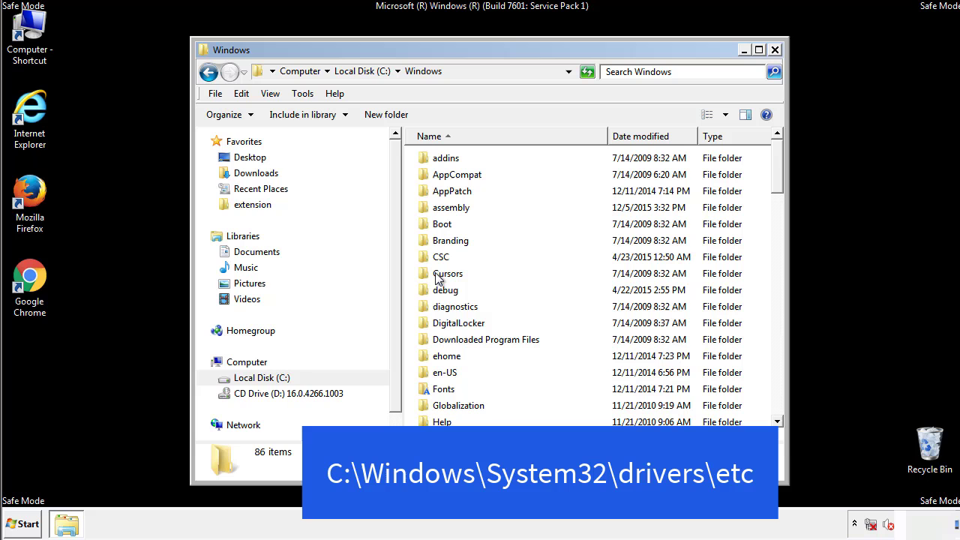
pyautogui.scroll(-2, 442, 339)
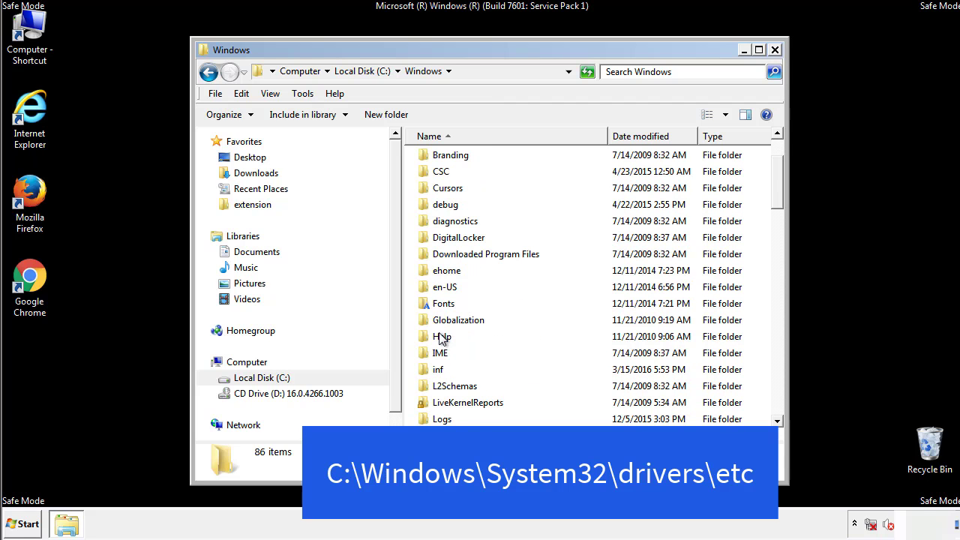
pyautogui.scroll(-7, 441, 339)
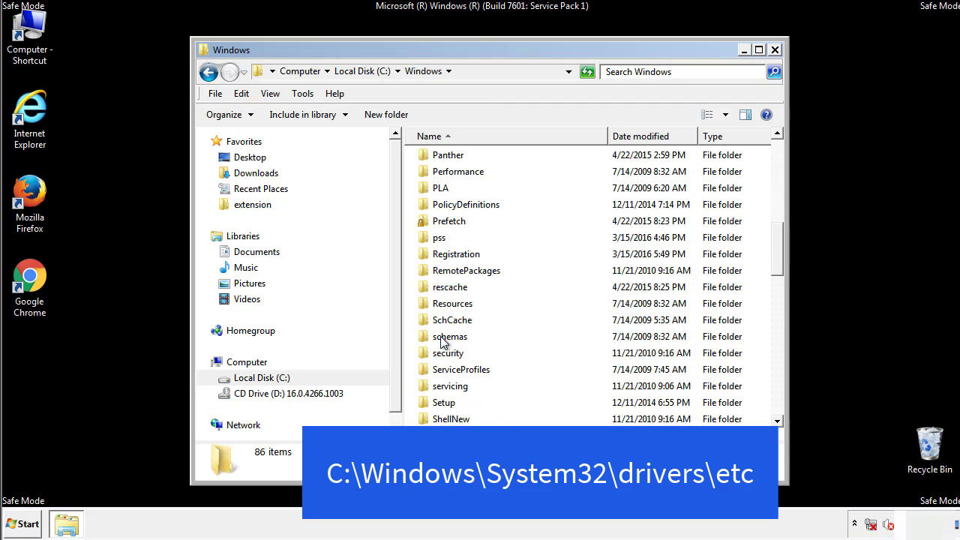
pyautogui.scroll(-2, 442, 339)
pyautogui.doubleClick(454, 386)
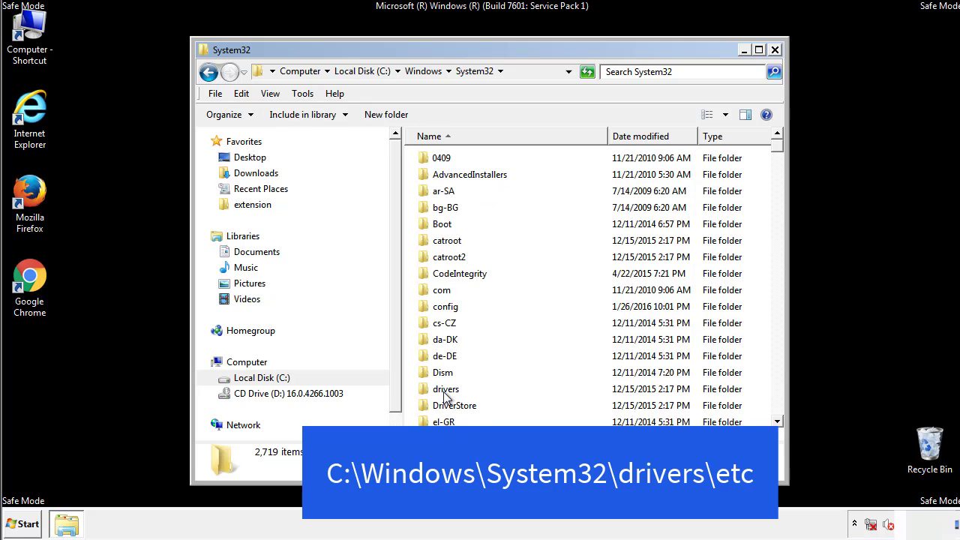
pyautogui.doubleClick(446, 390)
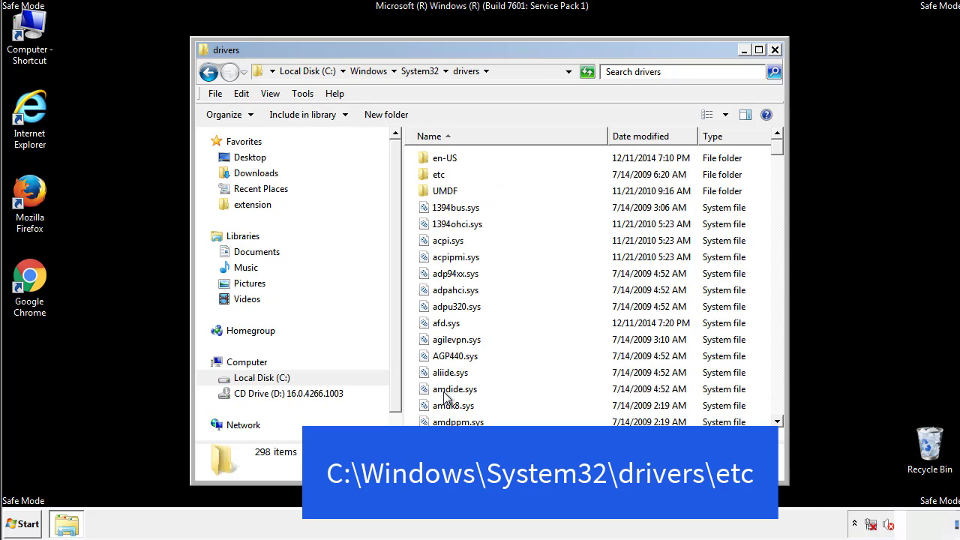
pyautogui.doubleClick(432, 179)
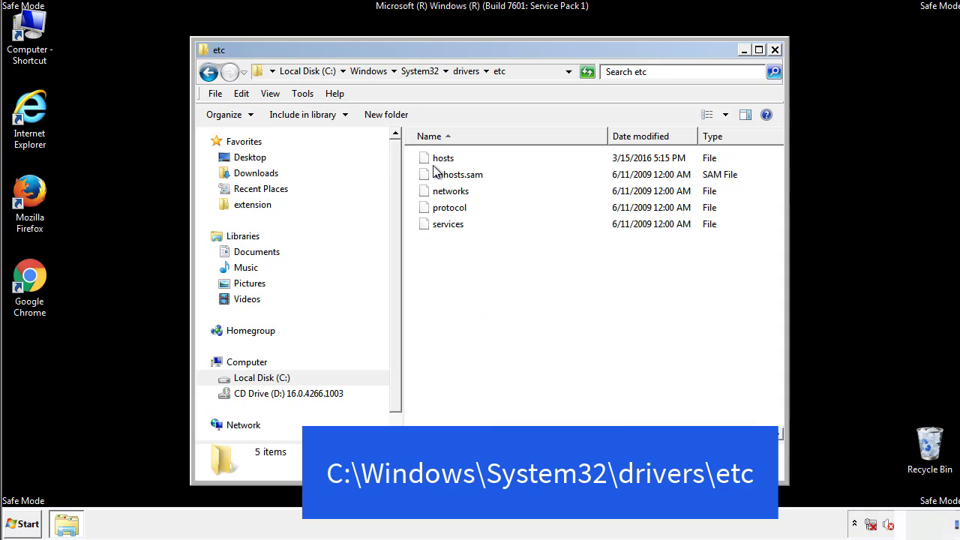
pyautogui.doubleClick(434, 159)
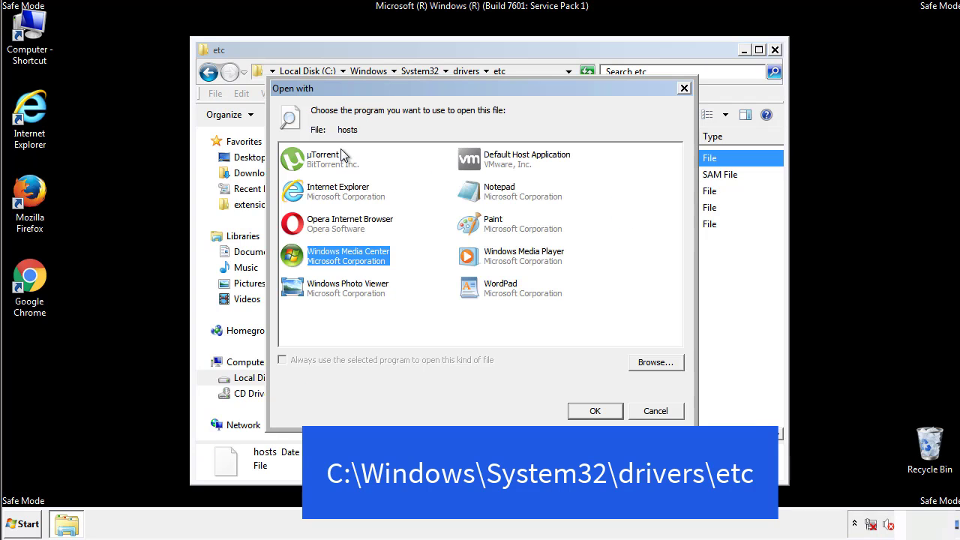
# Step: Open hosts in Notepad and delete the four added IP-to-site entries
pyautogui.click(486, 196)
pyautogui.click(594, 411)
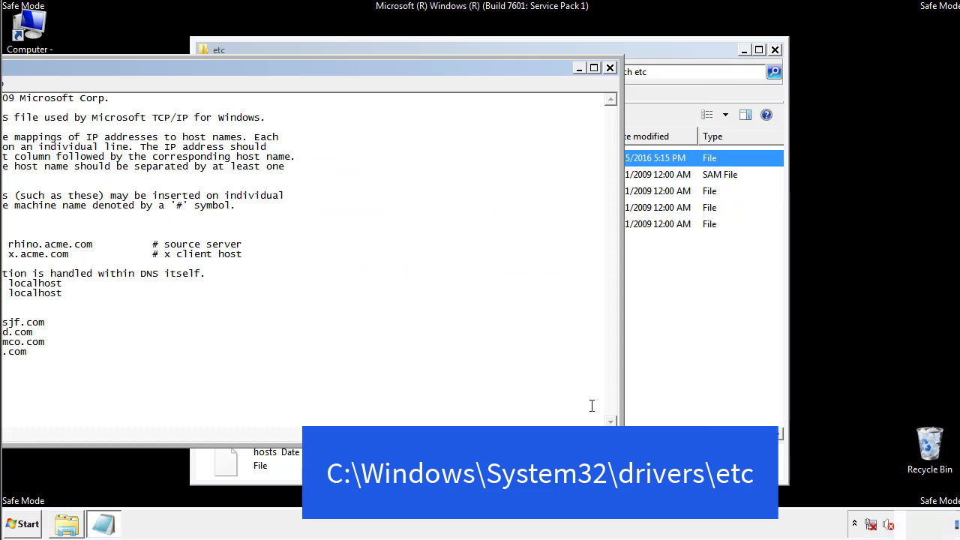
pyautogui.moveTo(392, 67); pyautogui.dragTo(610, 82)
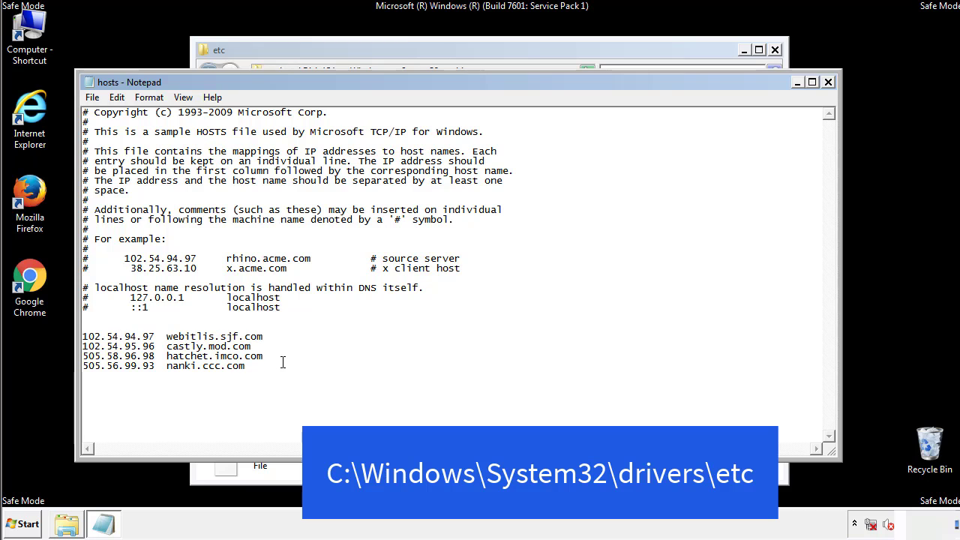
pyautogui.moveTo(269, 366); pyautogui.dragTo(102, 334)
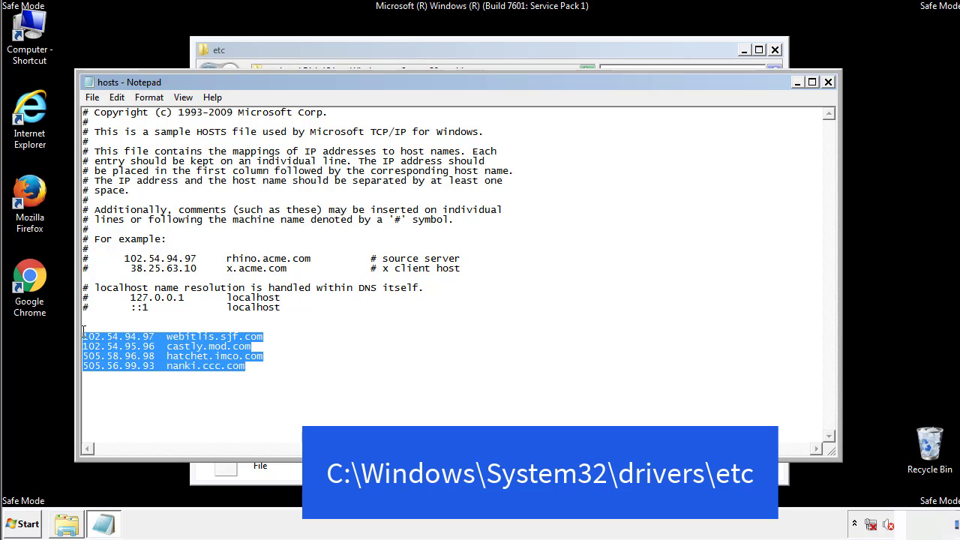
pyautogui.press('Delete')
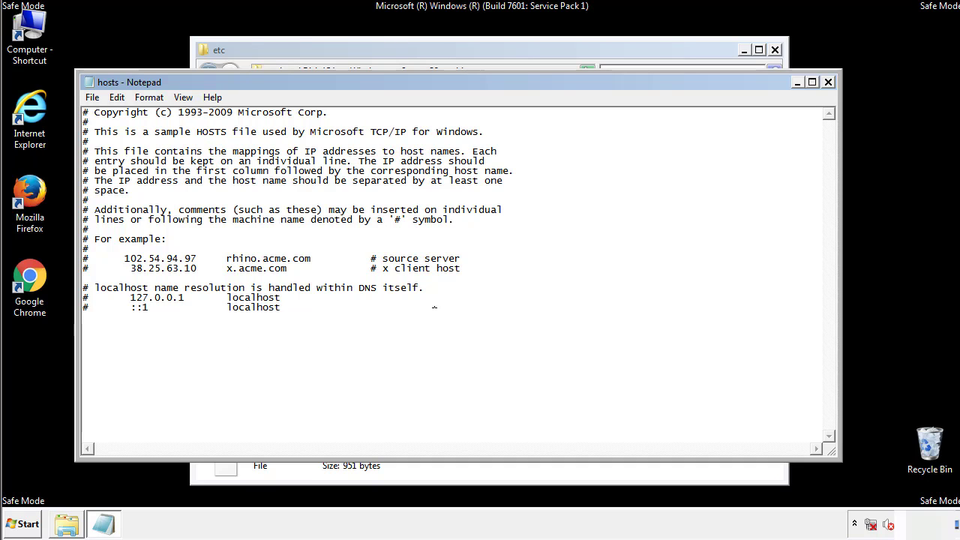
# Step: Save the edited hosts file and close the etc folder window
pyautogui.click(828, 82)
pyautogui.click(422, 275)
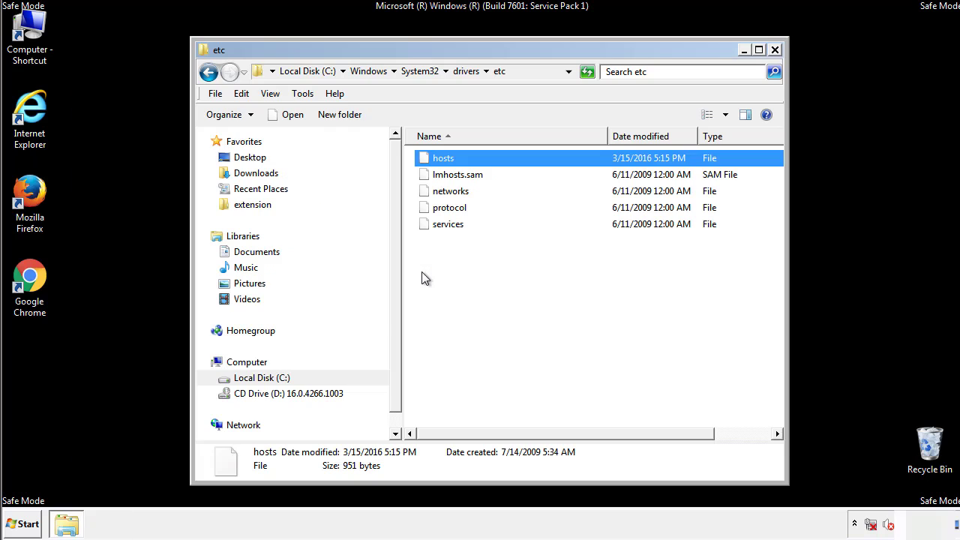
pyautogui.click(422, 276)
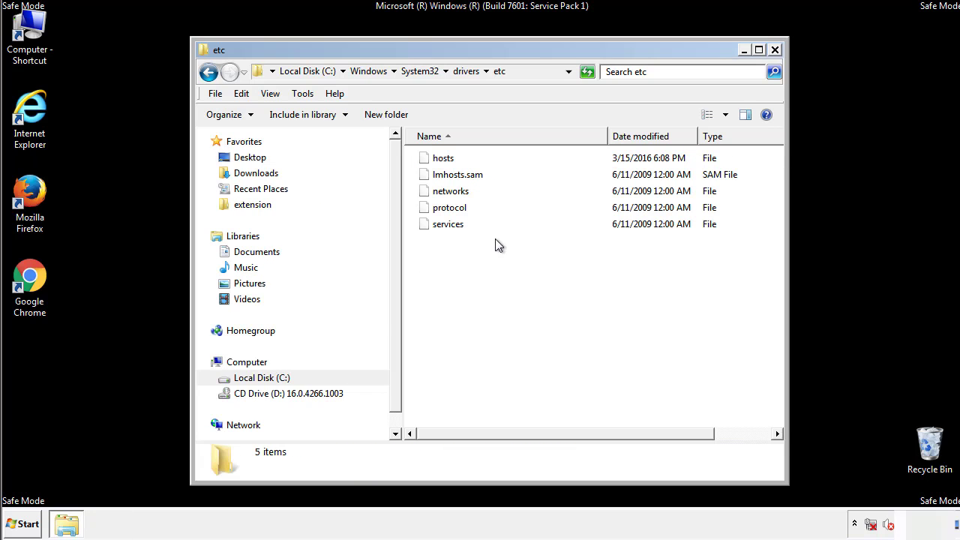
pyautogui.click(775, 51)
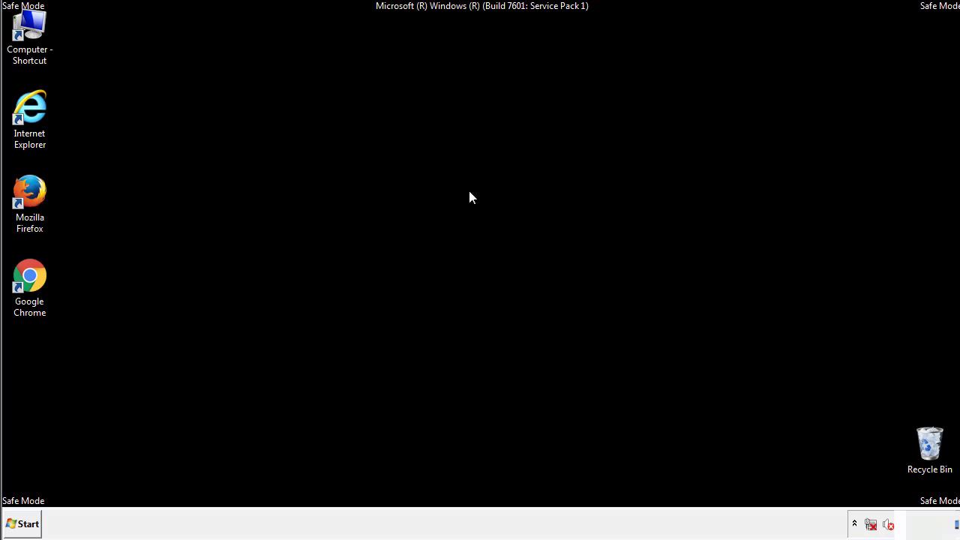
# Step: Open the Start menu's Startup folder in an Explorer window
pyautogui.click(23, 523)
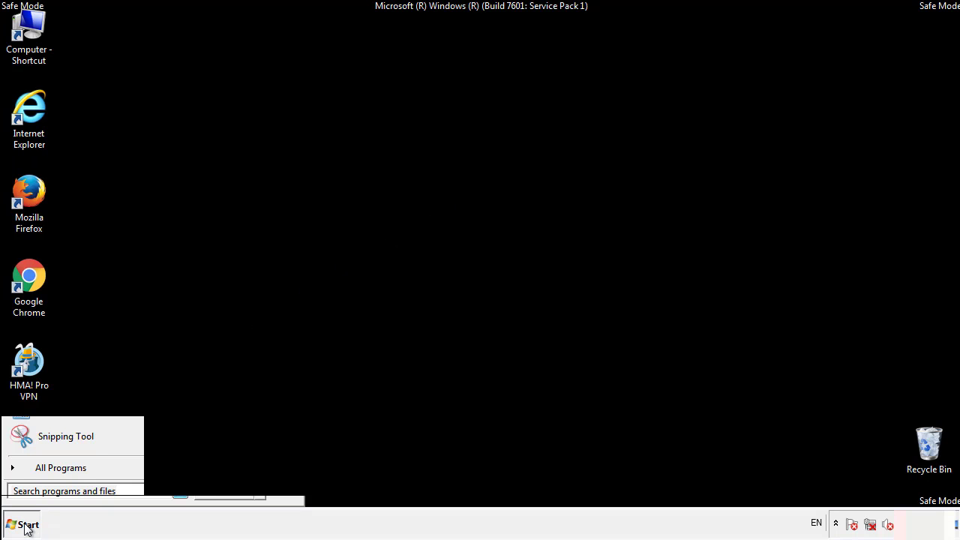
pyautogui.click(43, 473)
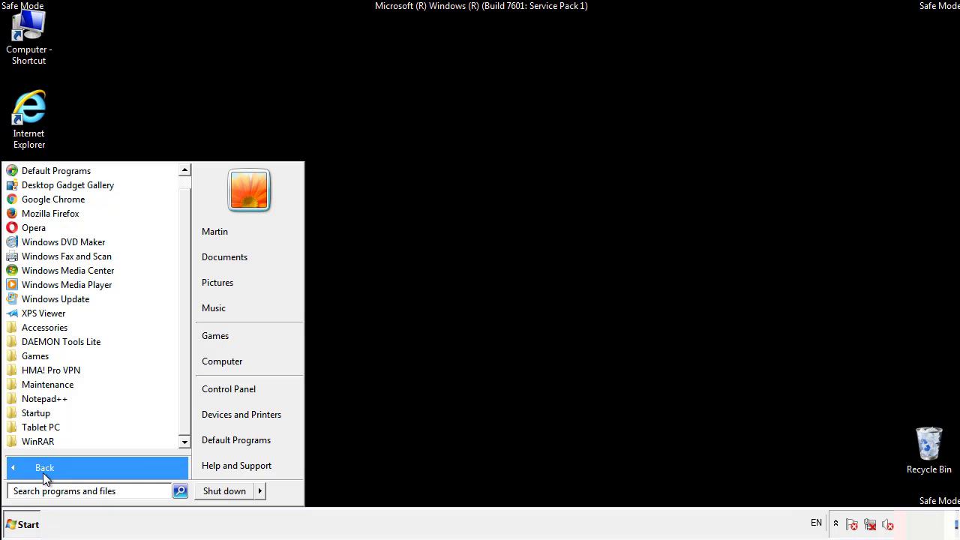
pyautogui.rightClick(44, 411)
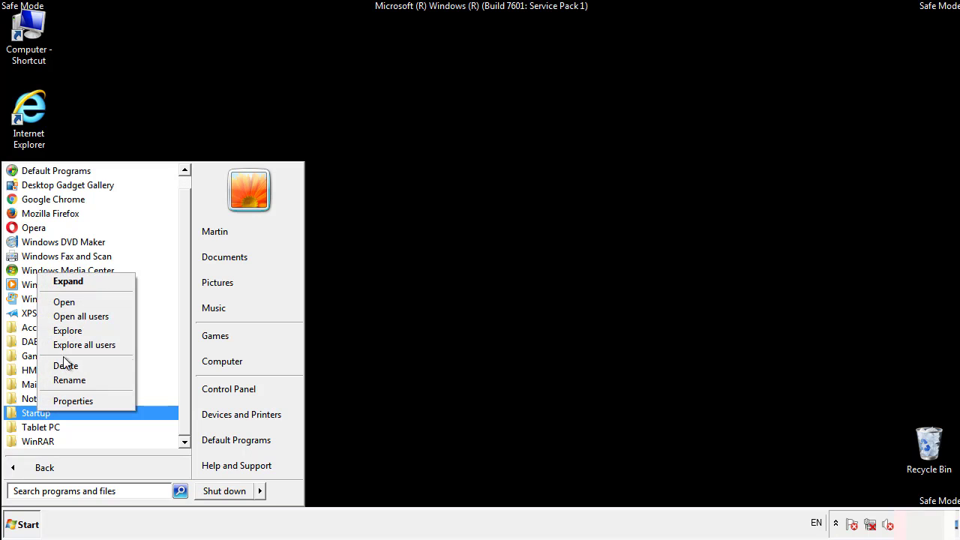
pyautogui.click(72, 301)
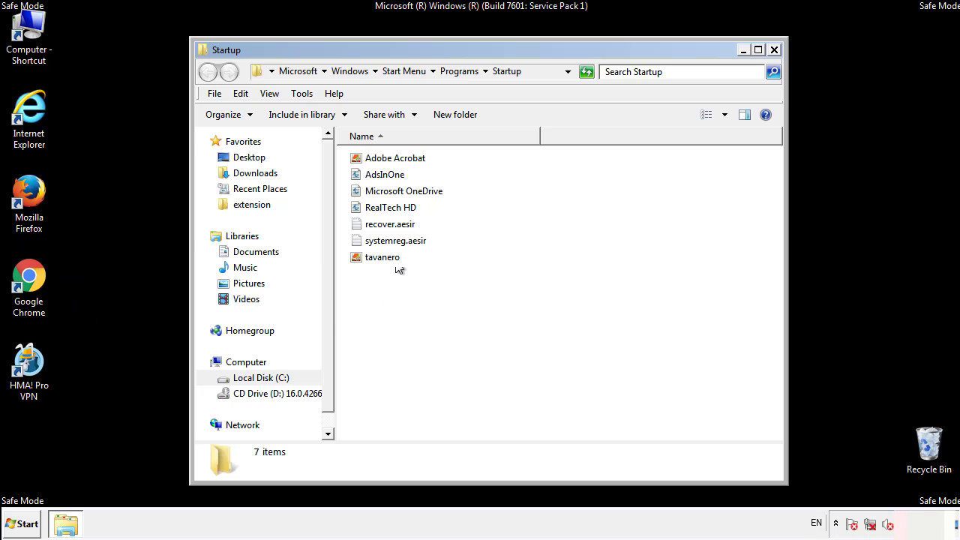
# Step: Delete AdsInOne, recover.aesir, systemreg.aesir and tavanero to the Recycle Bin
pyautogui.click(388, 174)
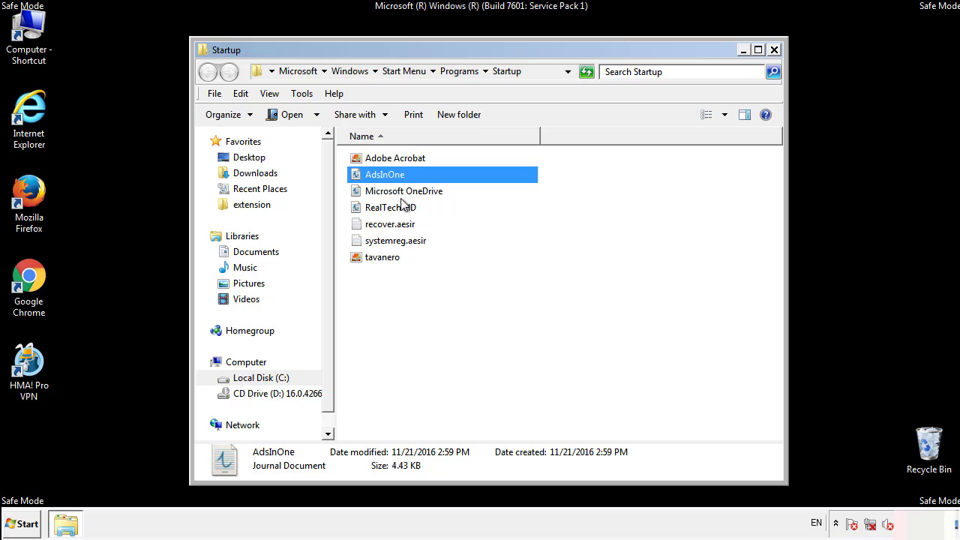
pyautogui.keyDown('ctrl'); pyautogui.click(389, 224); pyautogui.keyUp('ctrl')
pyautogui.keyDown('ctrl'); pyautogui.click(395, 241); pyautogui.keyUp('ctrl')
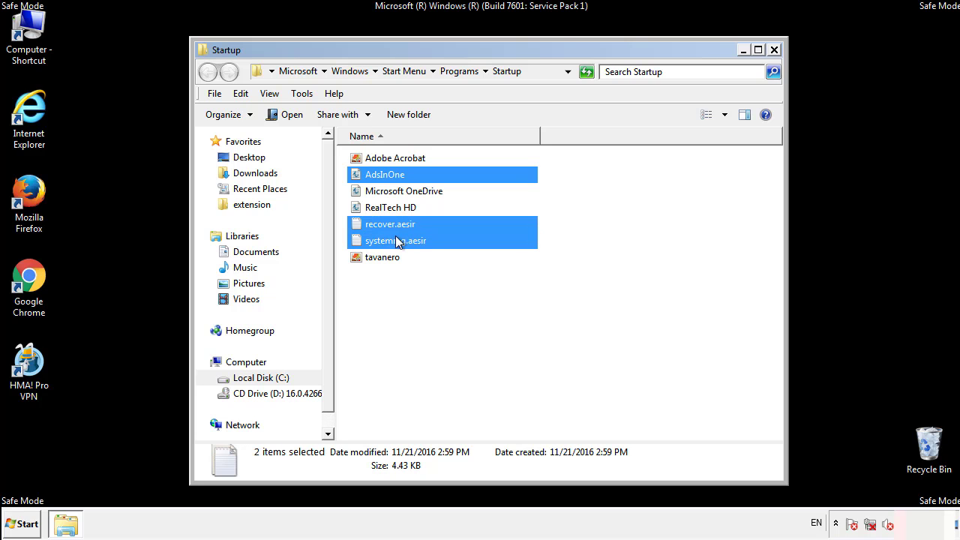
pyautogui.keyDown('ctrl'); pyautogui.click(383, 257); pyautogui.keyUp('ctrl')
pyautogui.rightClick(380, 258)
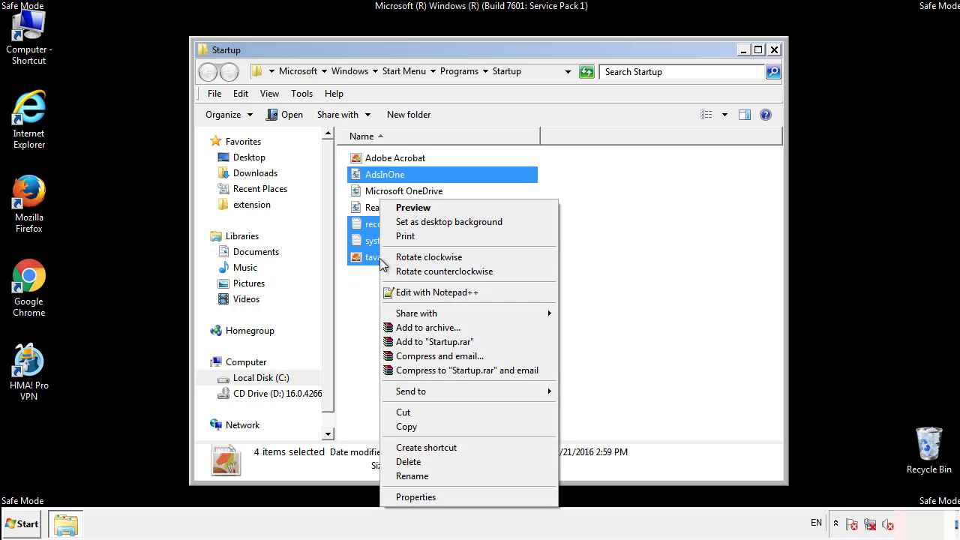
pyautogui.click(405, 461)
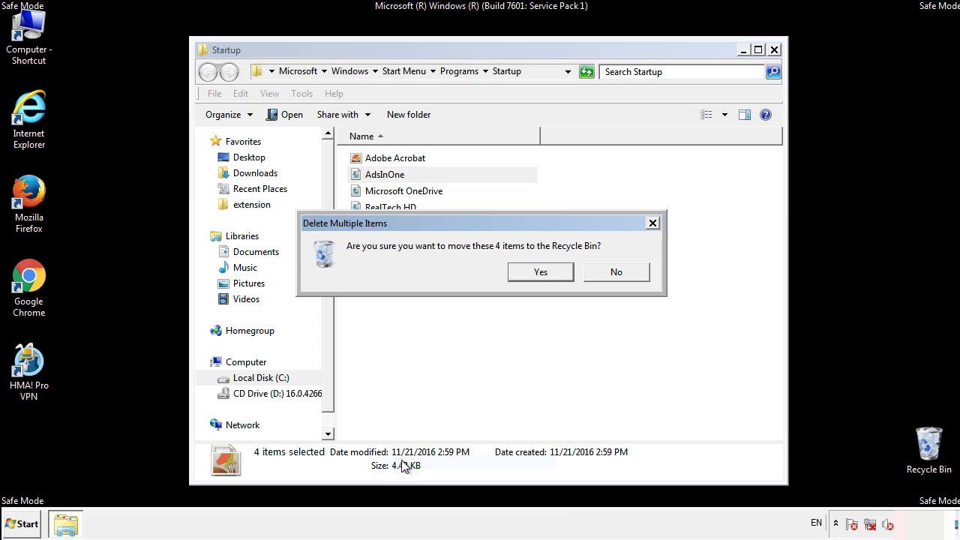
pyautogui.click(531, 273)
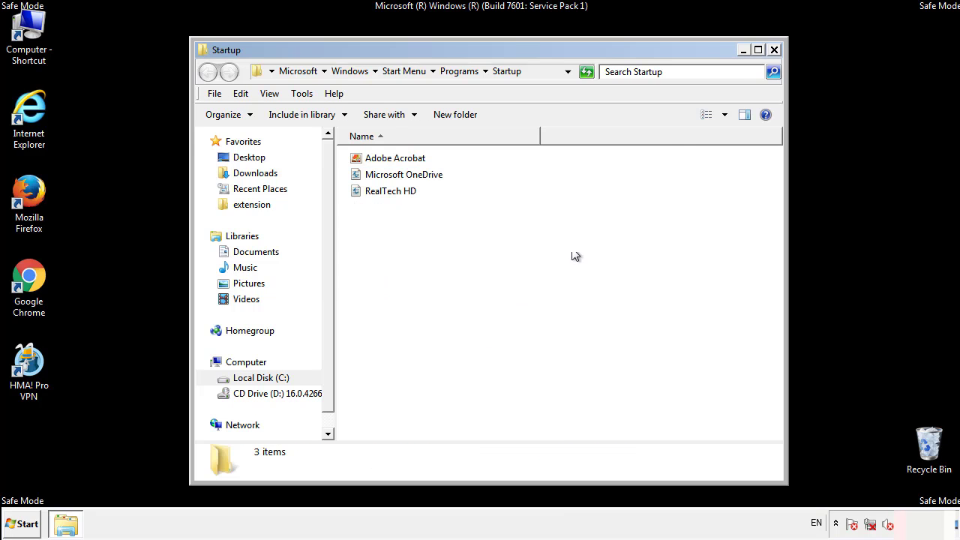
# Step: Close the Startup folder and launch Registry Editor with regedit
pyautogui.click(777, 58)
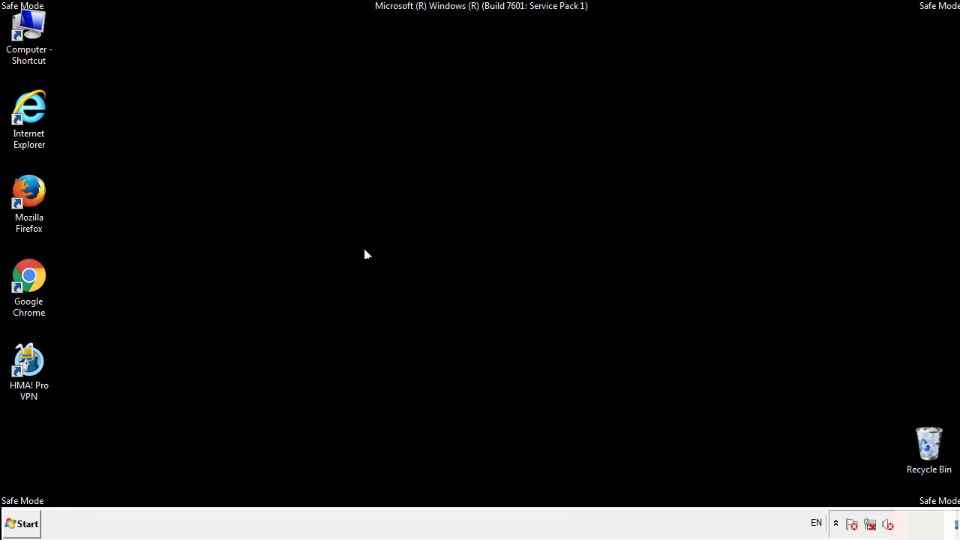
pyautogui.click(22, 525)
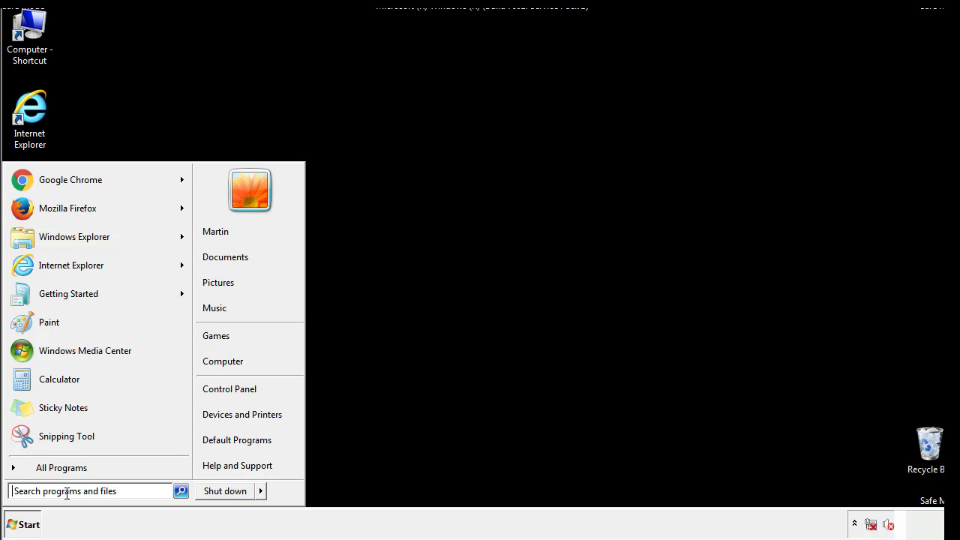
pyautogui.write('reged')
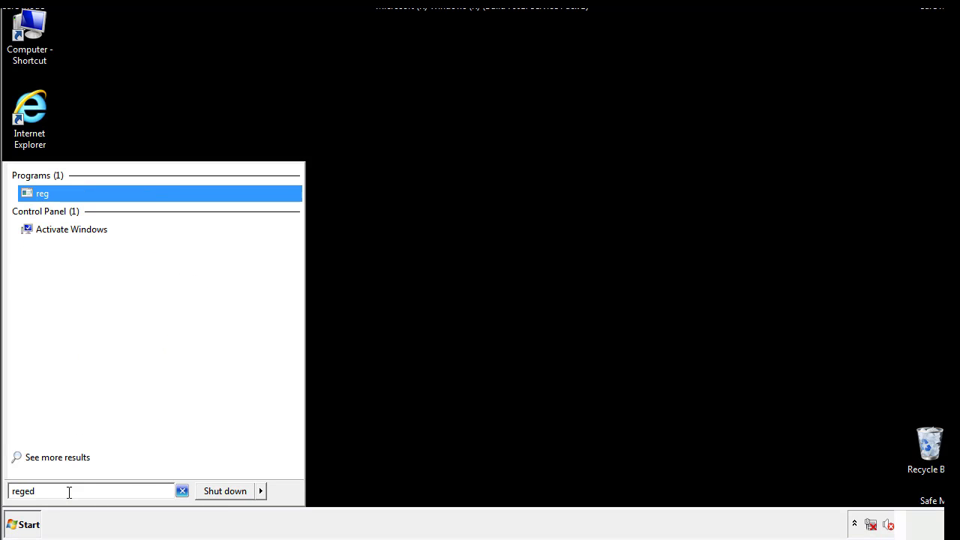
pyautogui.write('it')
pyautogui.press('Return')
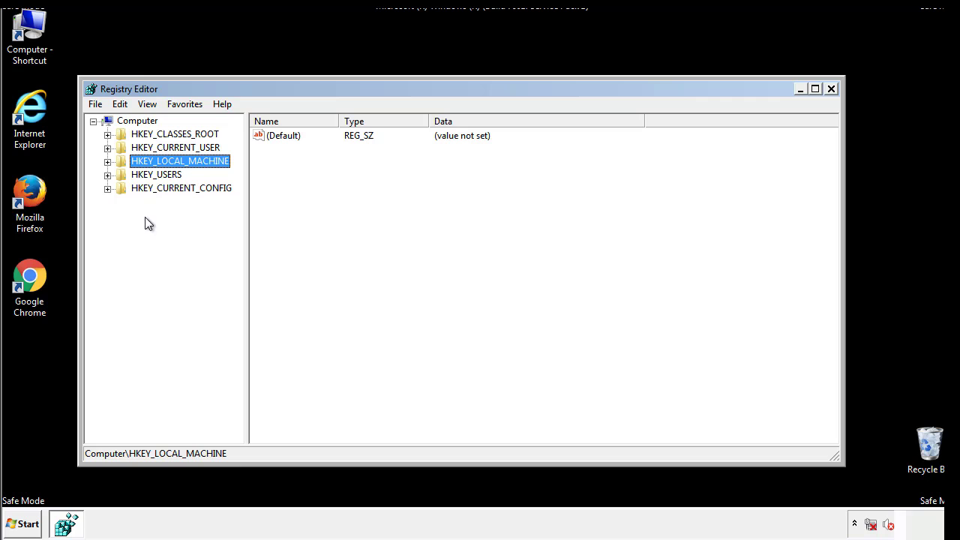
# Step: Expand HKEY_LOCAL_MACHINE down to SOFTWARE\Microsoft\Windows\CurrentVersion
pyautogui.click(107, 161)
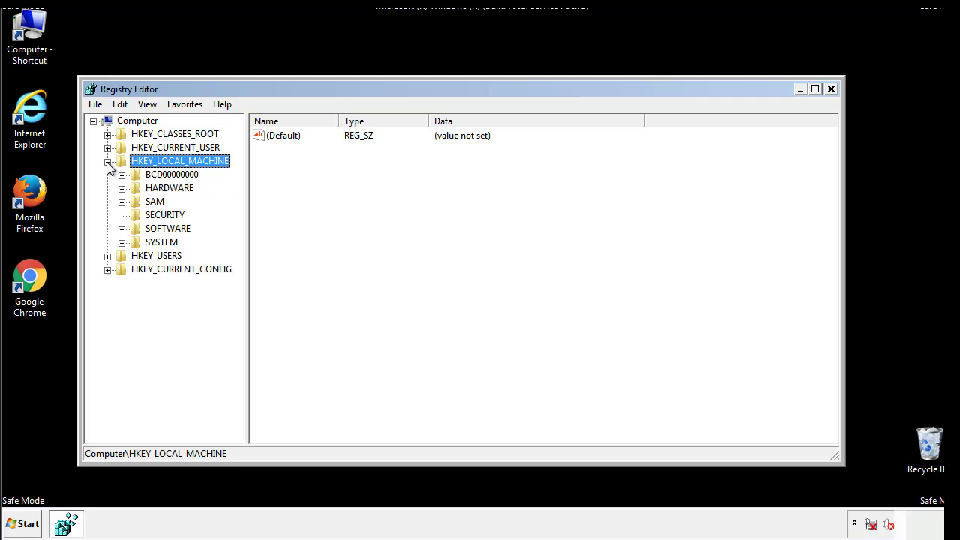
pyautogui.click(121, 229)
pyautogui.scroll(-1, 236, 222)
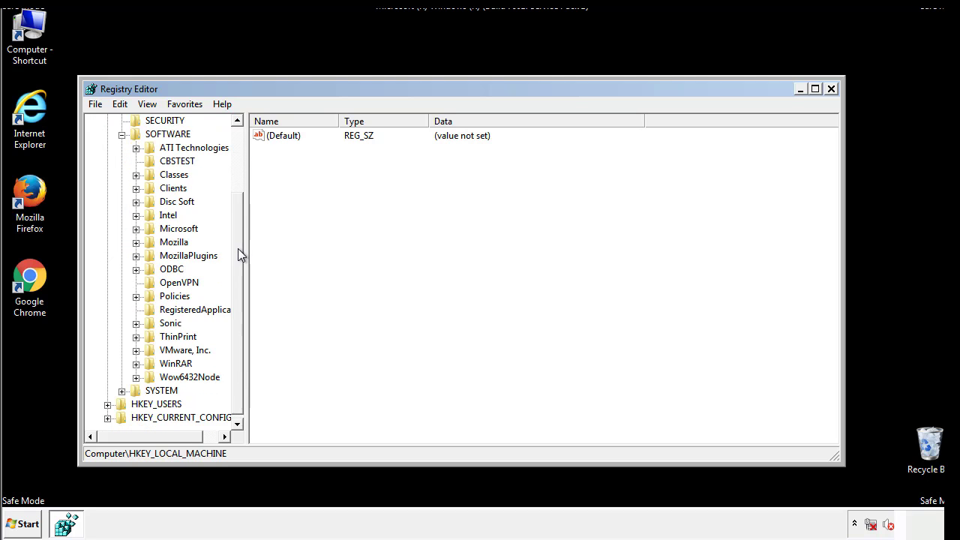
pyautogui.click(135, 229)
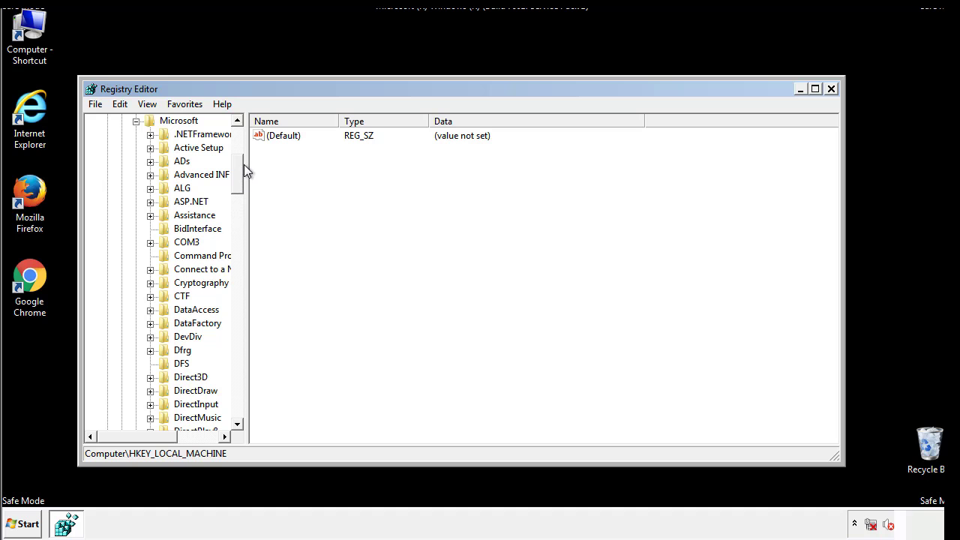
pyautogui.moveTo(236, 183); pyautogui.dragTo(237, 382)
pyautogui.click(151, 229)
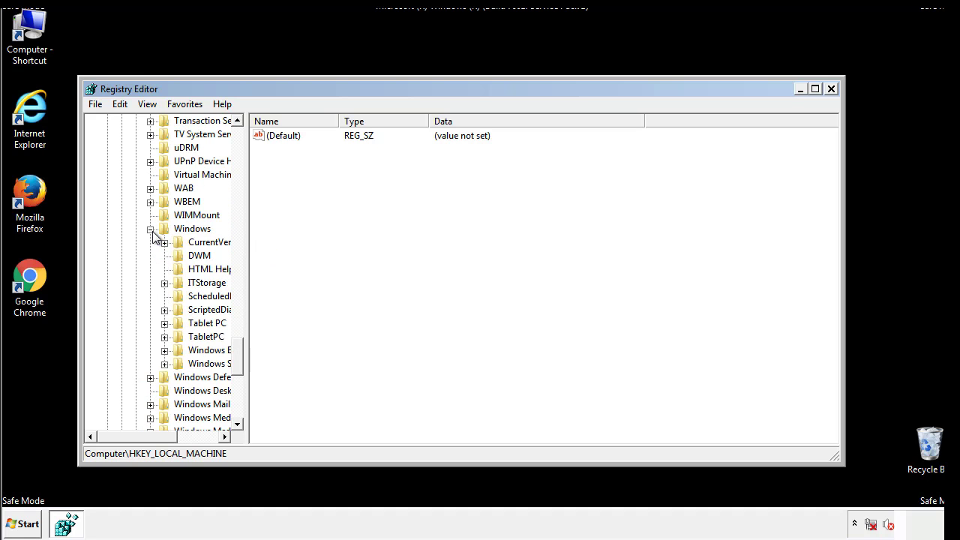
pyautogui.moveTo(134, 437); pyautogui.dragTo(157, 440)
pyautogui.click(123, 243)
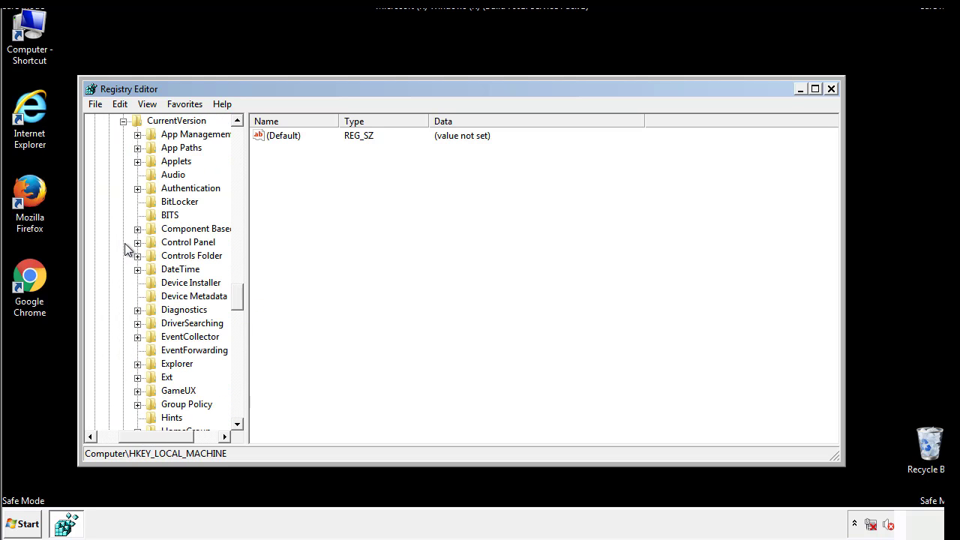
pyautogui.moveTo(242, 300); pyautogui.dragTo(237, 347)
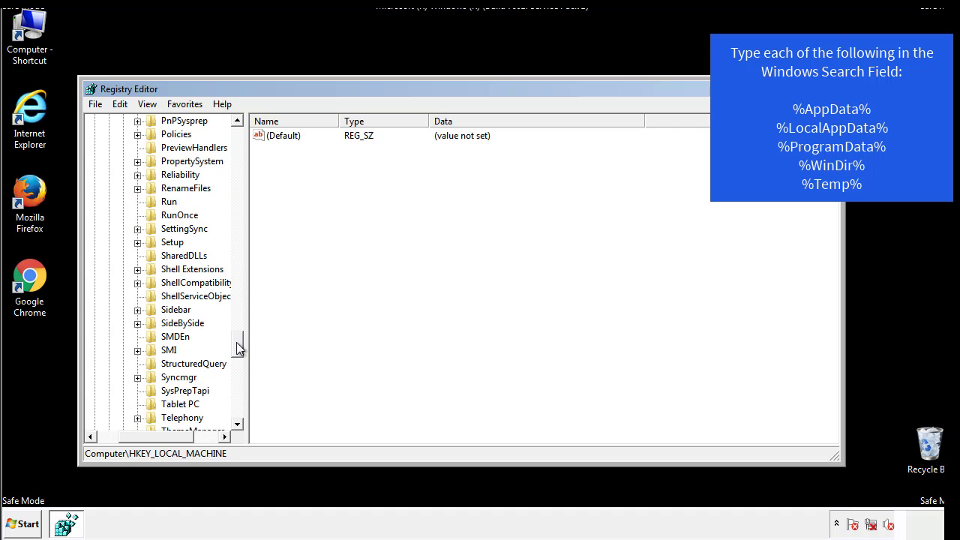
# Step: Delete the tappi.loc value from HKEY_LOCAL_MACHINE's Run key
pyautogui.click(159, 203)
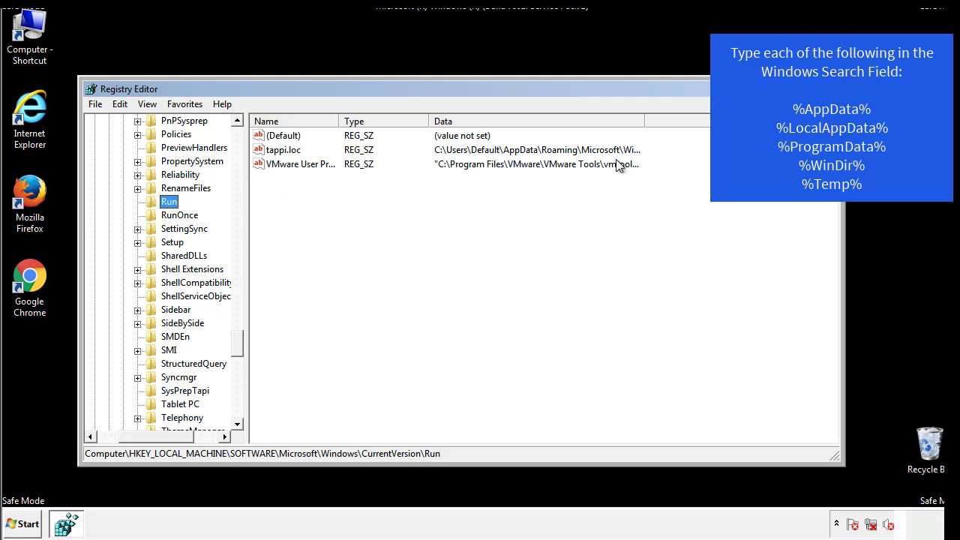
pyautogui.rightClick(277, 152)
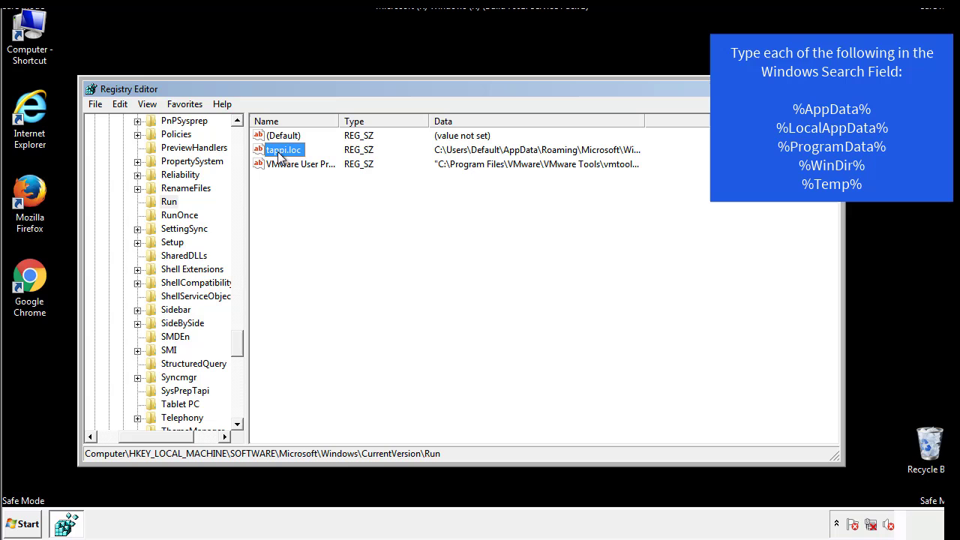
pyautogui.click(298, 195)
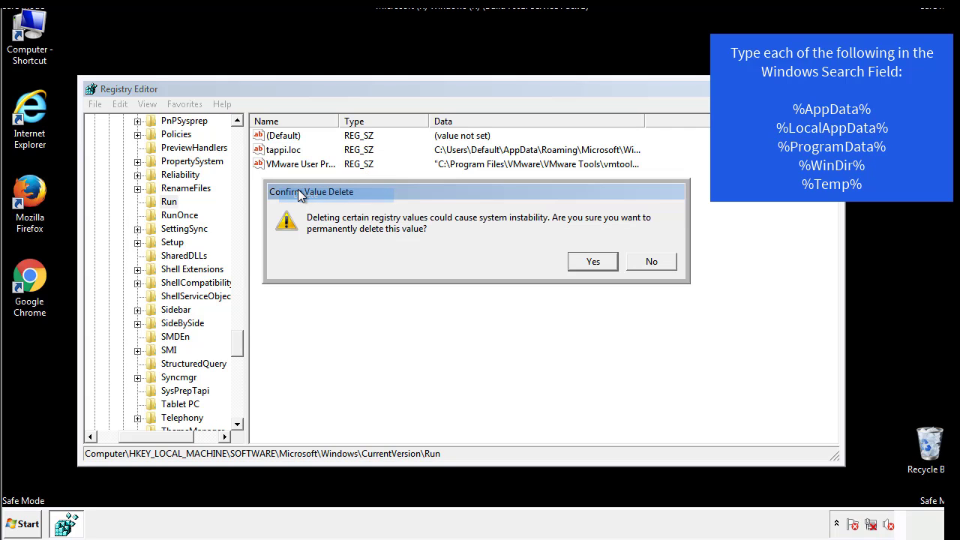
pyautogui.click(584, 261)
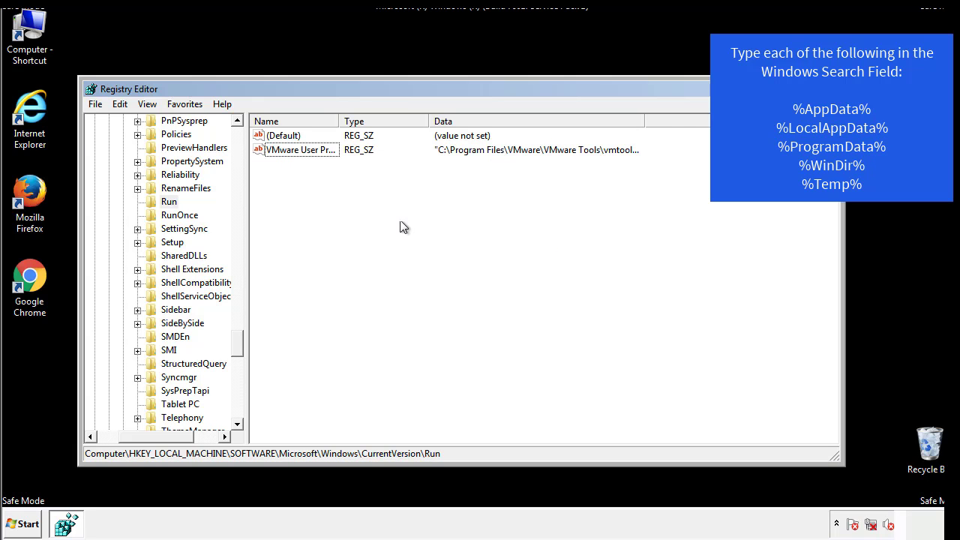
pyautogui.moveTo(239, 339); pyautogui.dragTo(239, 414)
pyautogui.moveTo(162, 439); pyautogui.dragTo(118, 445)
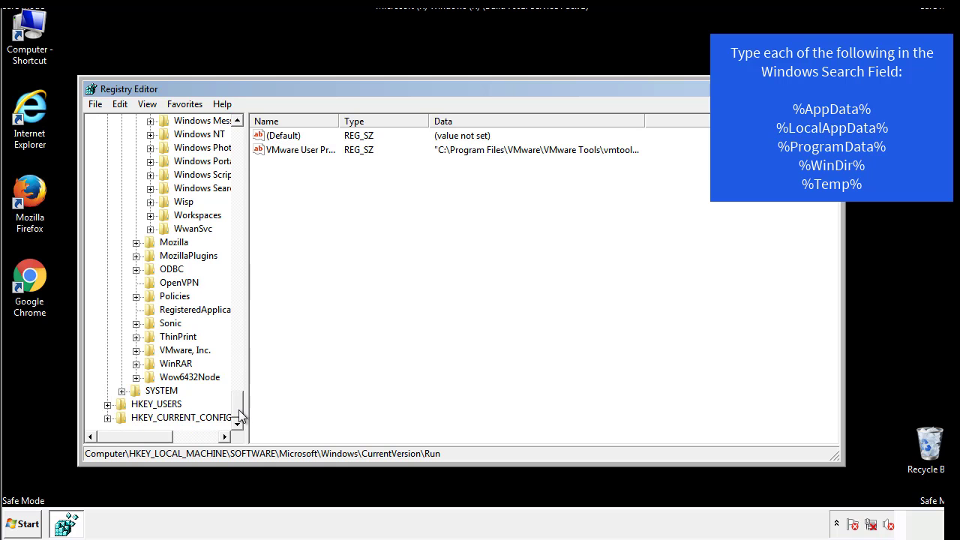
pyautogui.moveTo(241, 409); pyautogui.dragTo(244, 142)
# Step: Collapse HKEY_LOCAL_MACHINE and expand HKEY_CURRENT_USER down to Software\Microsoft\Windows\CurrentVersion
pyautogui.click(107, 161)
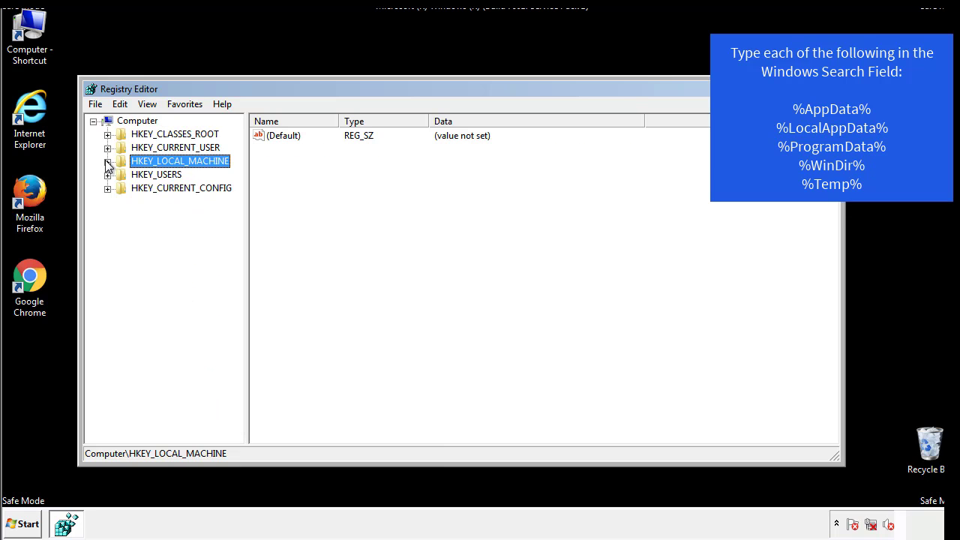
pyautogui.click(108, 149)
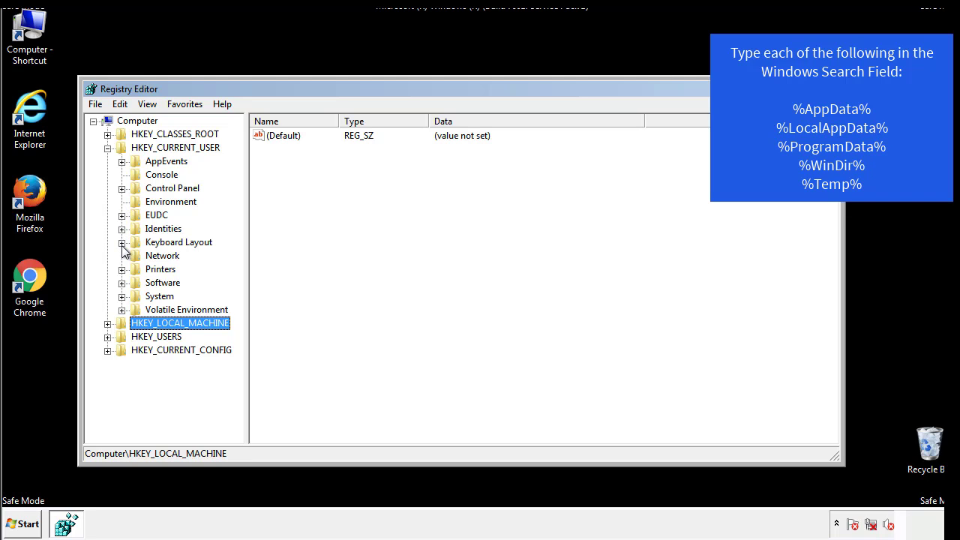
pyautogui.click(122, 283)
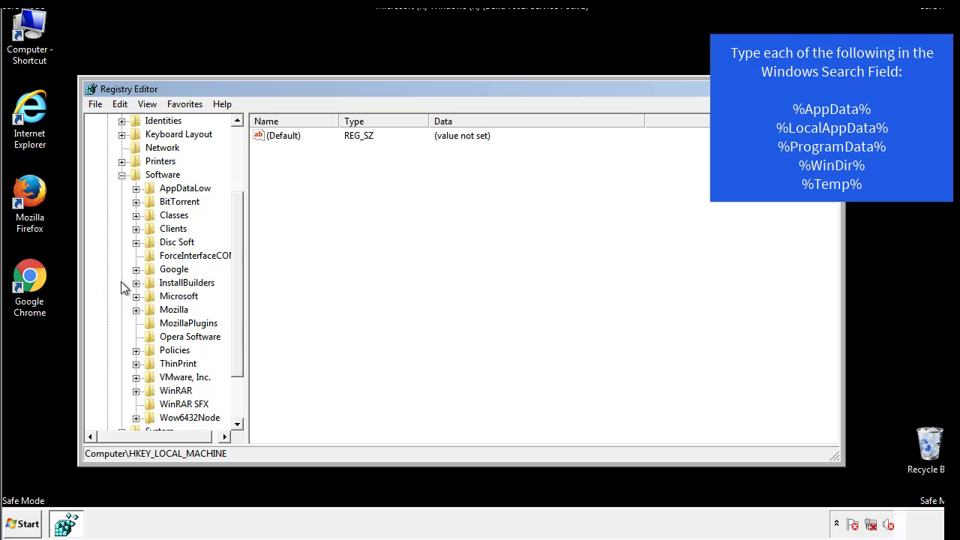
pyautogui.moveTo(236, 272); pyautogui.dragTo(236, 285)
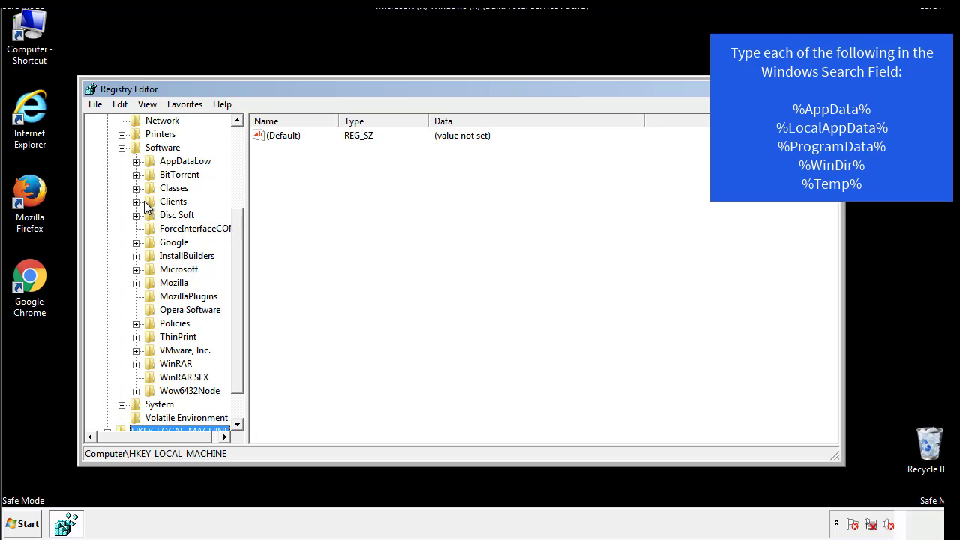
pyautogui.click(135, 269)
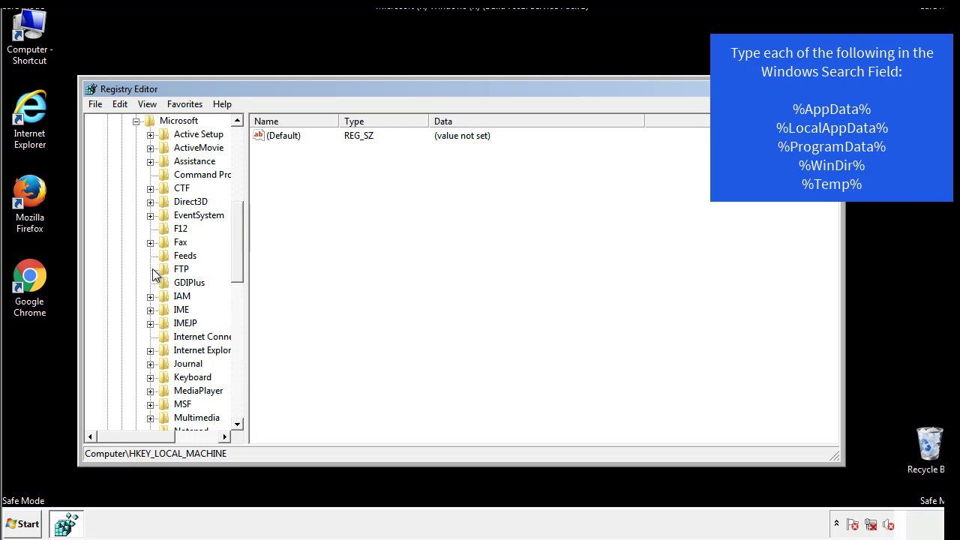
pyautogui.moveTo(235, 219); pyautogui.dragTo(237, 312)
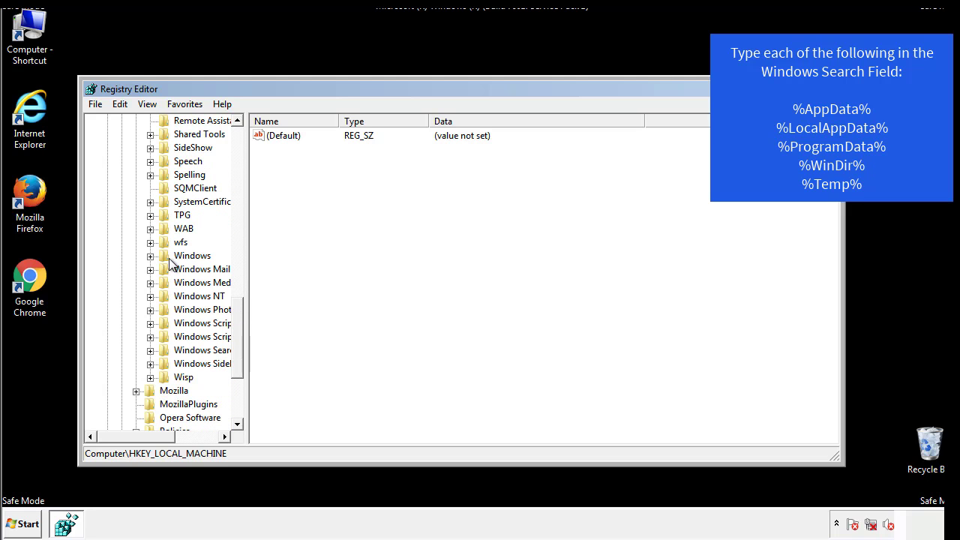
pyautogui.click(151, 256)
pyautogui.click(165, 269)
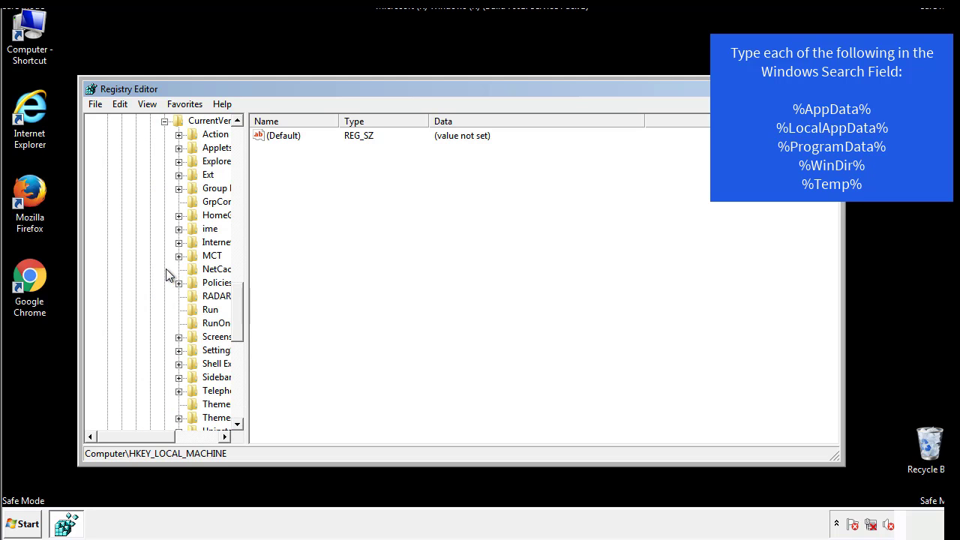
pyautogui.moveTo(145, 437); pyautogui.dragTo(168, 436)
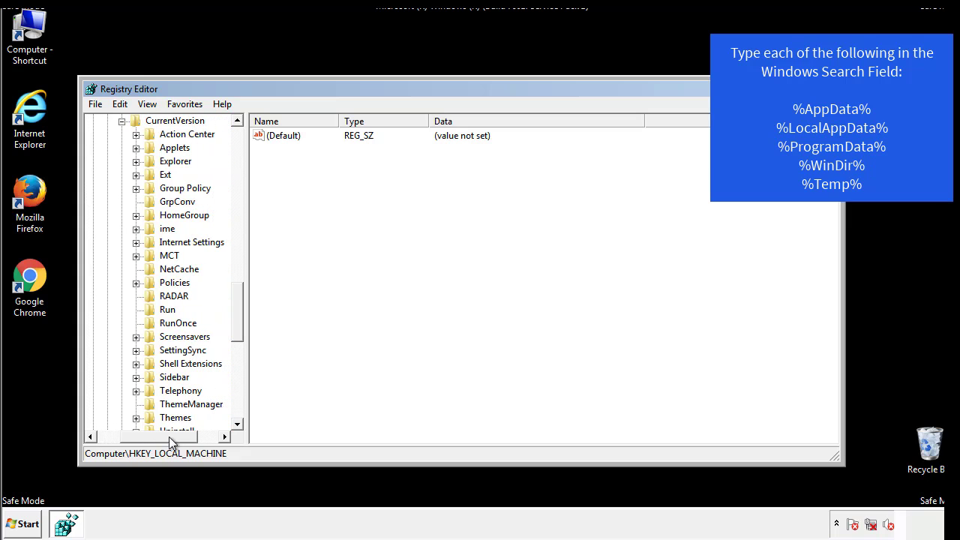
# Step: Check the user's Run key holds only DAEMON Tools Lite, then collapse the Windows key
pyautogui.click(166, 310)
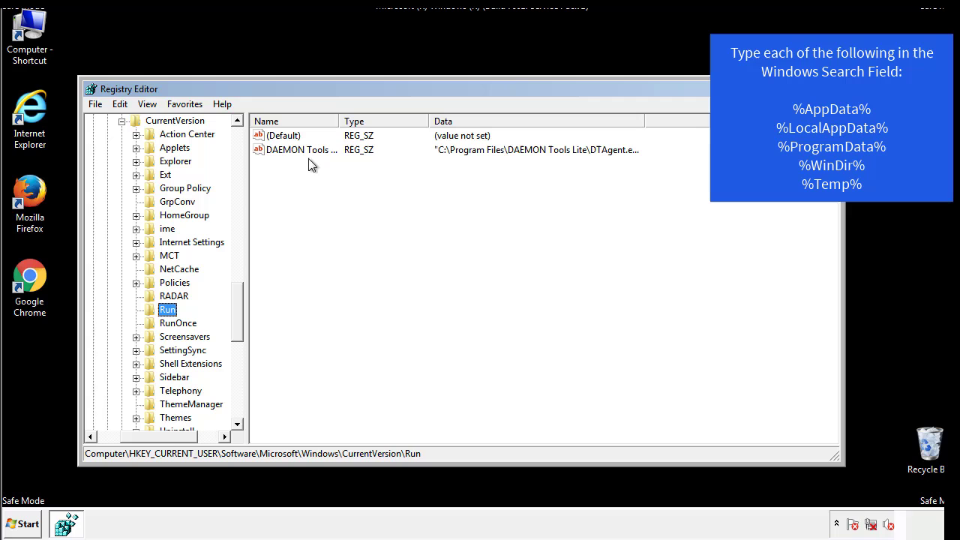
pyautogui.click(408, 176)
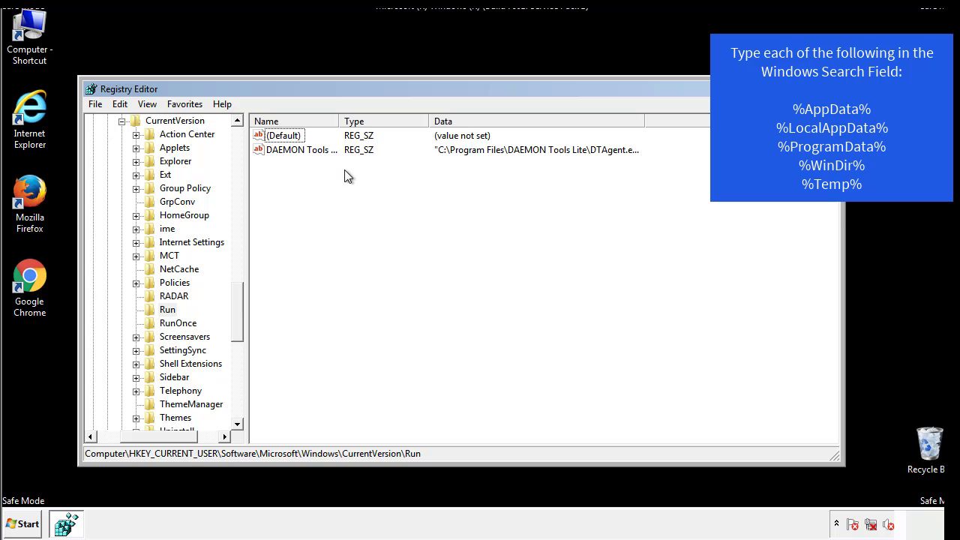
pyautogui.moveTo(159, 434); pyautogui.dragTo(137, 436)
pyautogui.moveTo(241, 326); pyautogui.dragTo(237, 313)
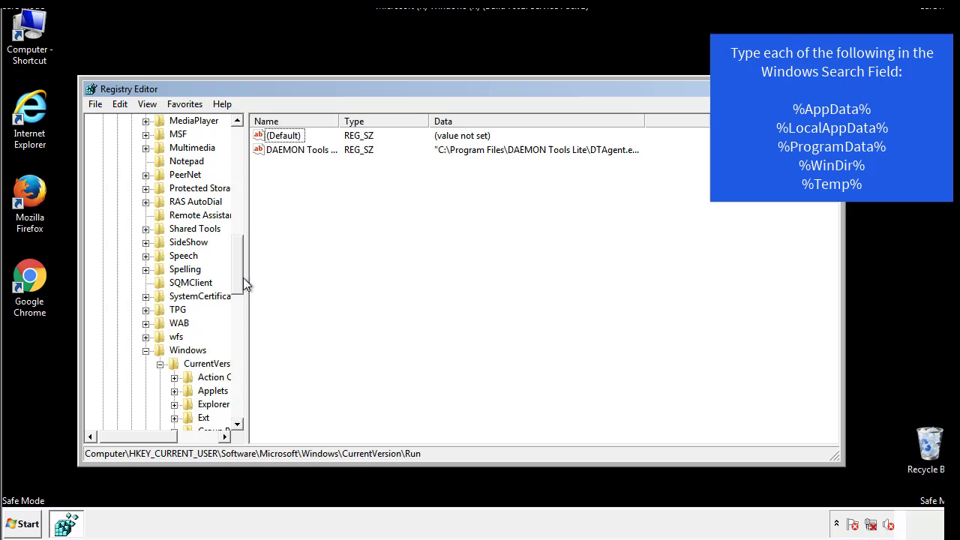
pyautogui.click(146, 351)
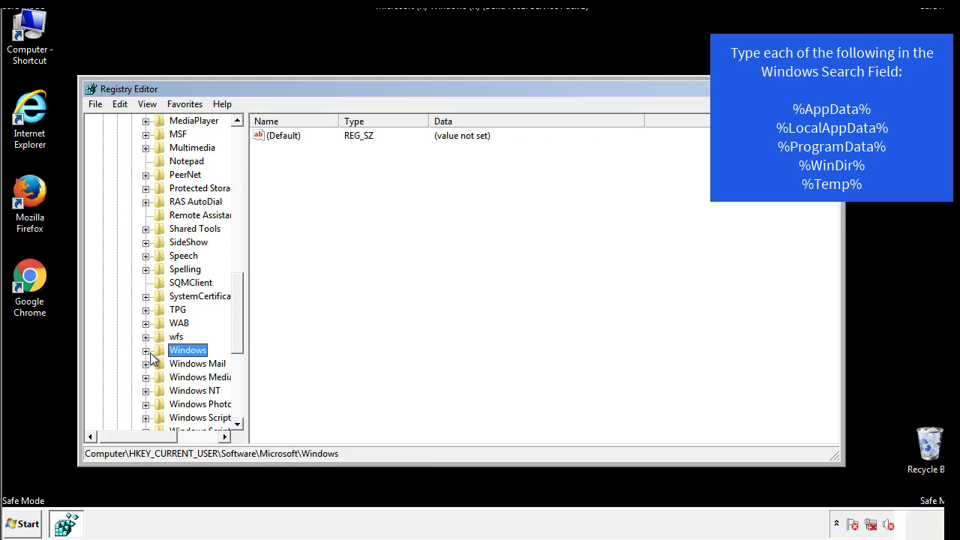
pyautogui.moveTo(240, 334); pyautogui.dragTo(241, 185)
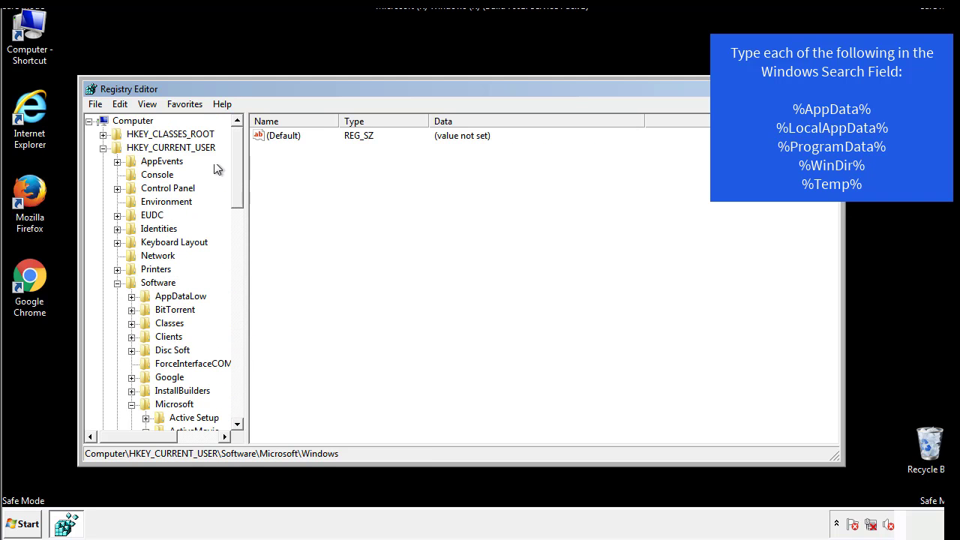
# Step: Search the registry for '%tem' to locate the Temporary Files cache key
pyautogui.click(122, 105)
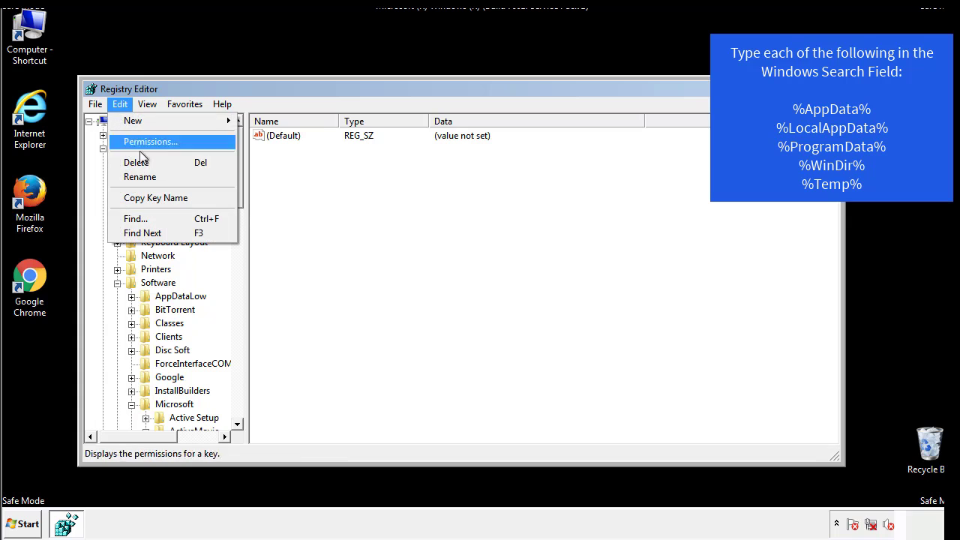
pyautogui.click(135, 219)
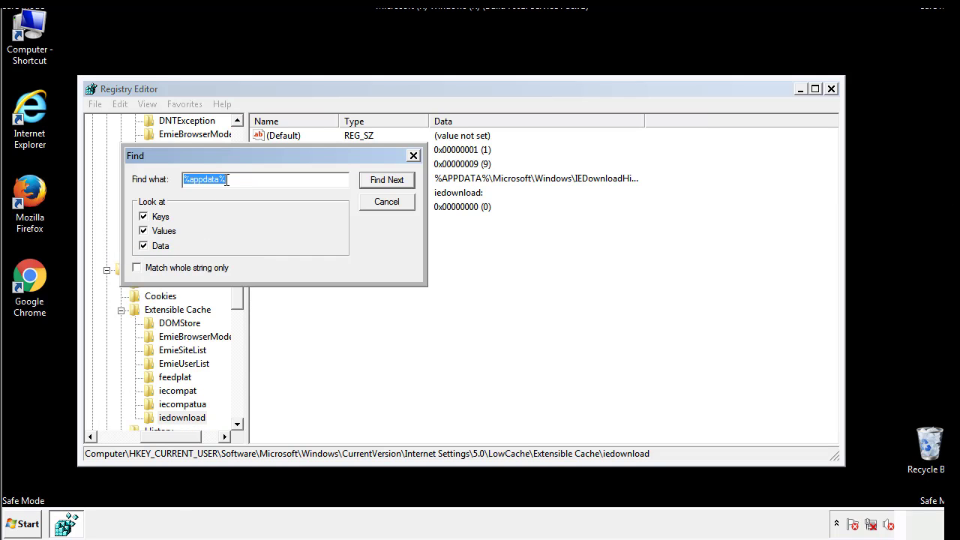
pyautogui.write('%temp%')
pyautogui.press('Return')
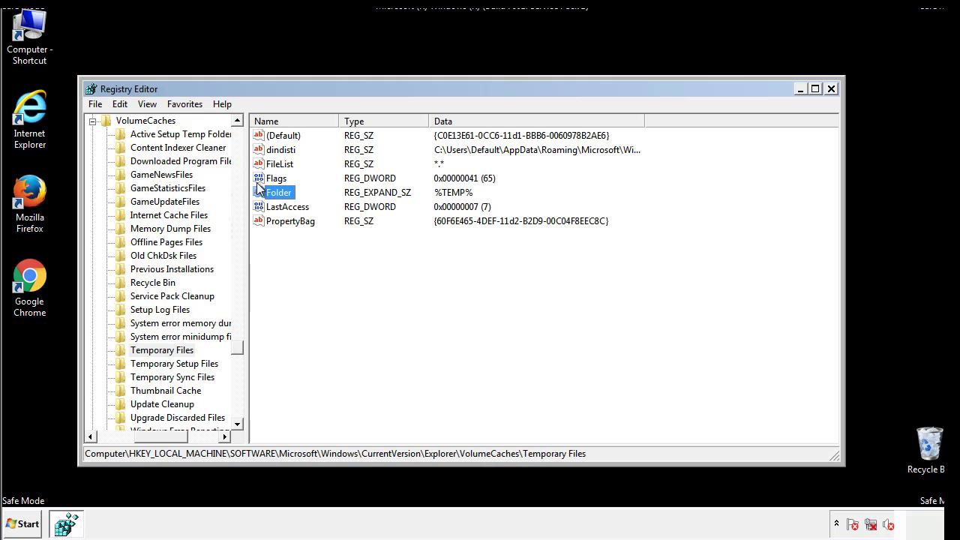
# Step: Delete every value in the Temporary Files key, including dindisti
pyautogui.click(392, 262)
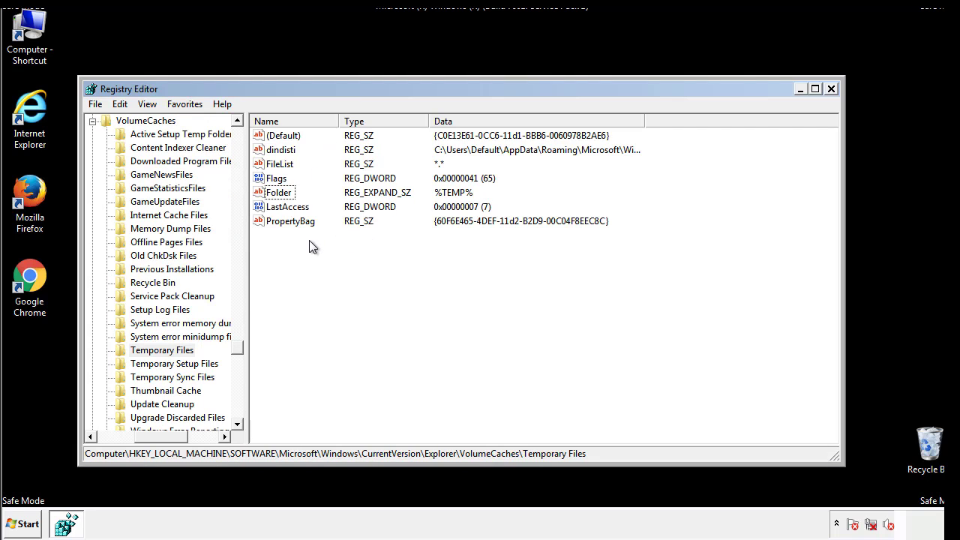
pyautogui.moveTo(308, 241); pyautogui.dragTo(274, 140)
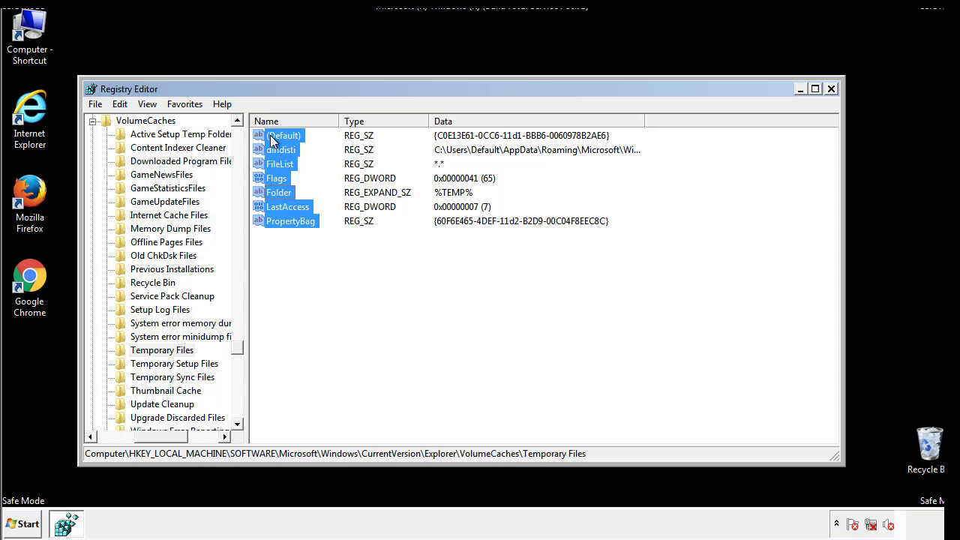
pyautogui.rightClick(274, 141)
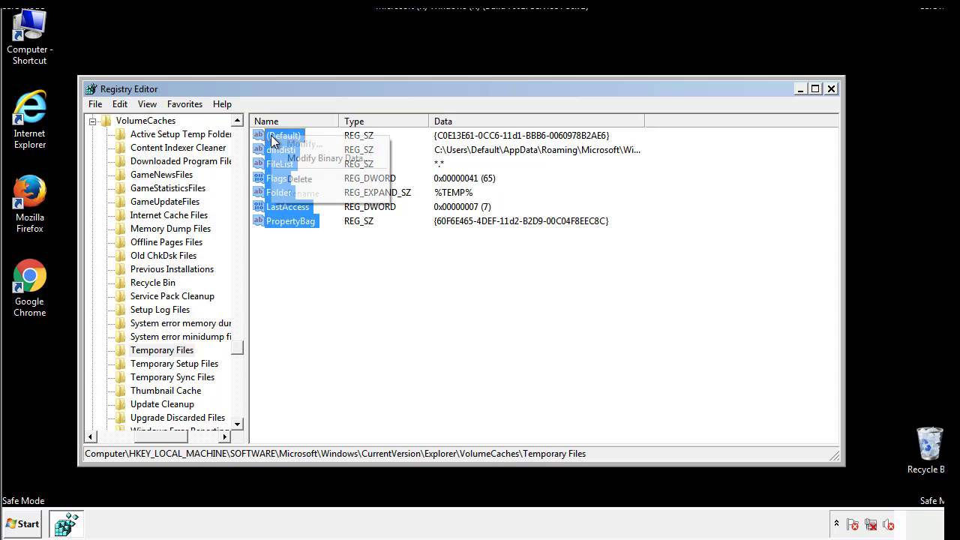
pyautogui.click(299, 178)
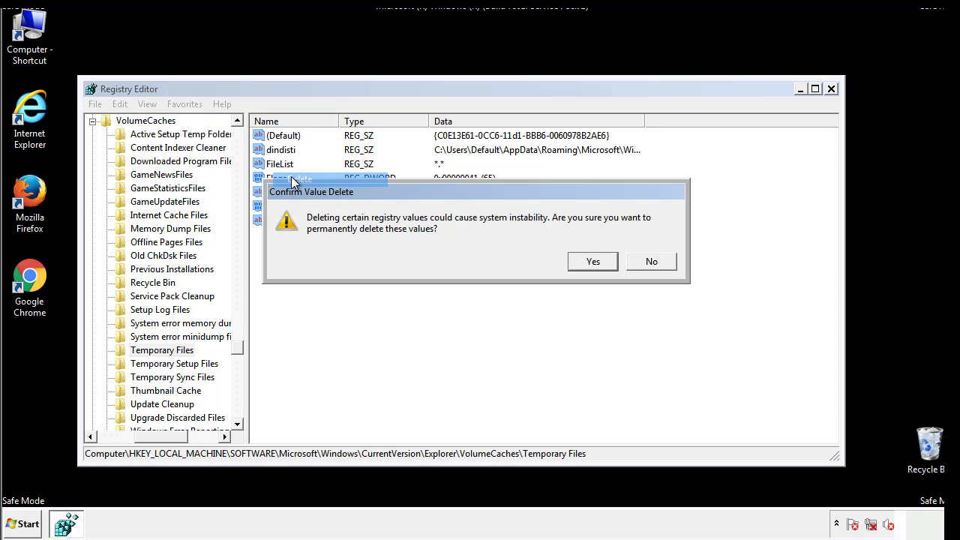
pyautogui.click(594, 262)
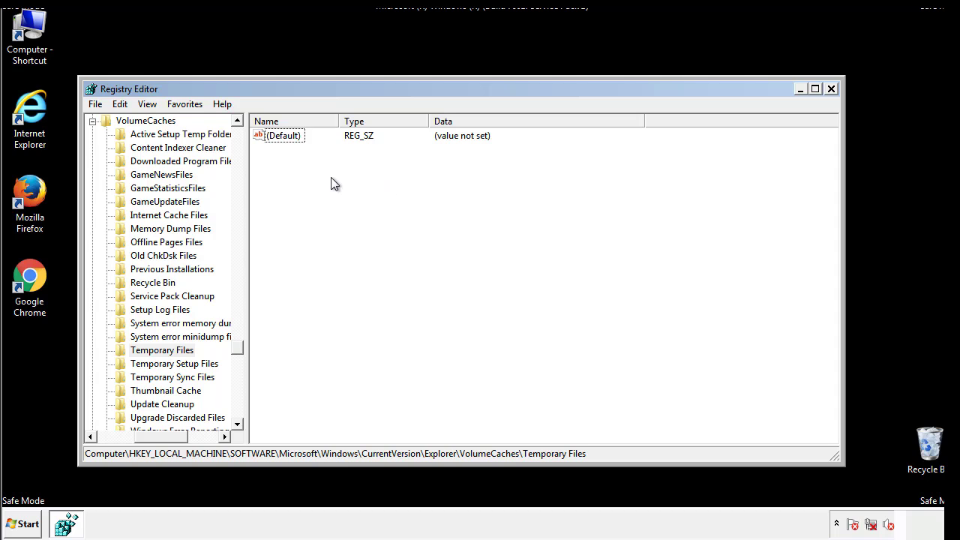
# Step: Close Registry Editor and launch msconfig from the Start search
pyautogui.click(831, 90)
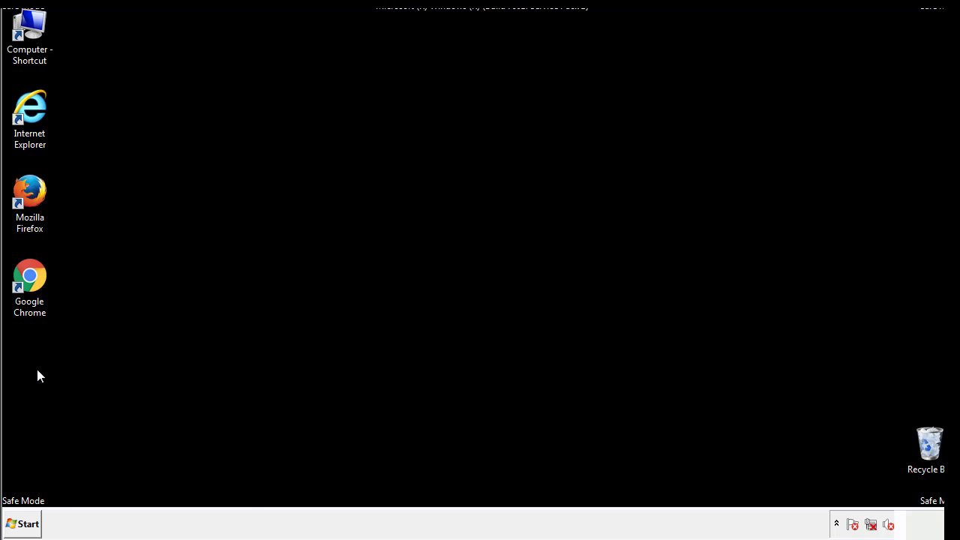
pyautogui.click(18, 526)
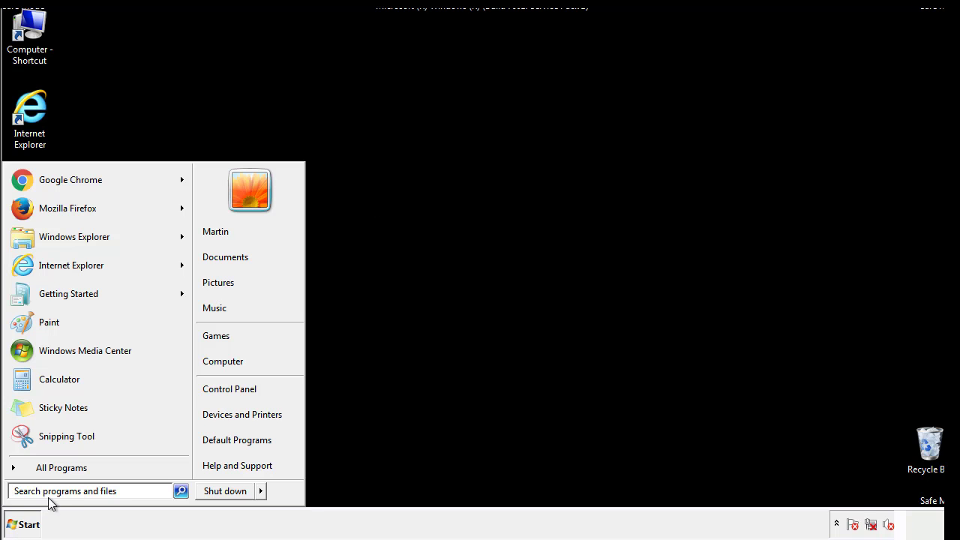
pyautogui.write('mscon')
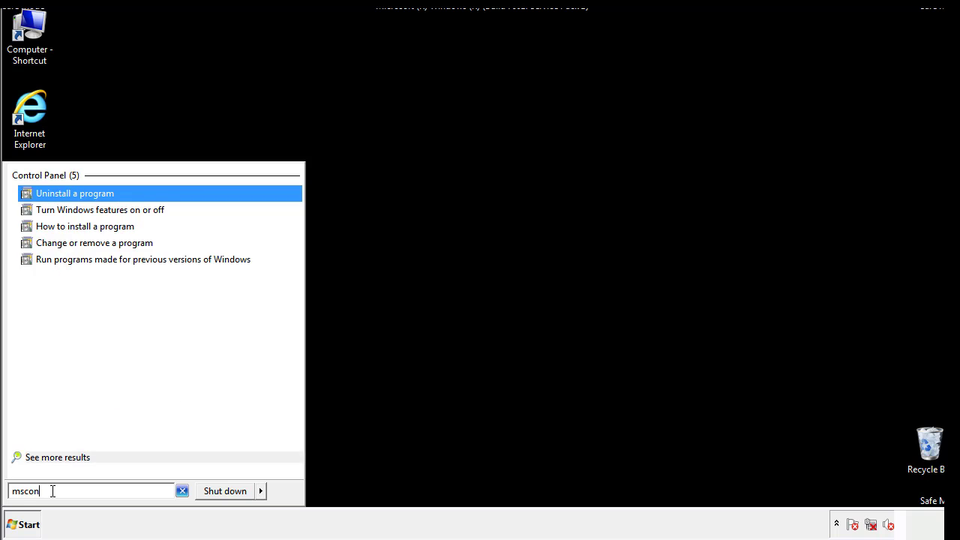
pyautogui.write('fig')
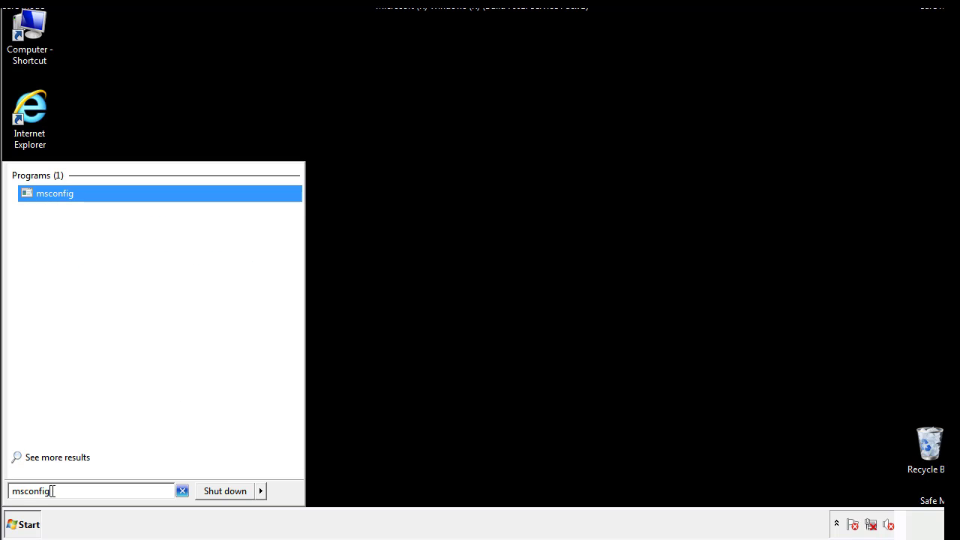
pyautogui.press('Return')
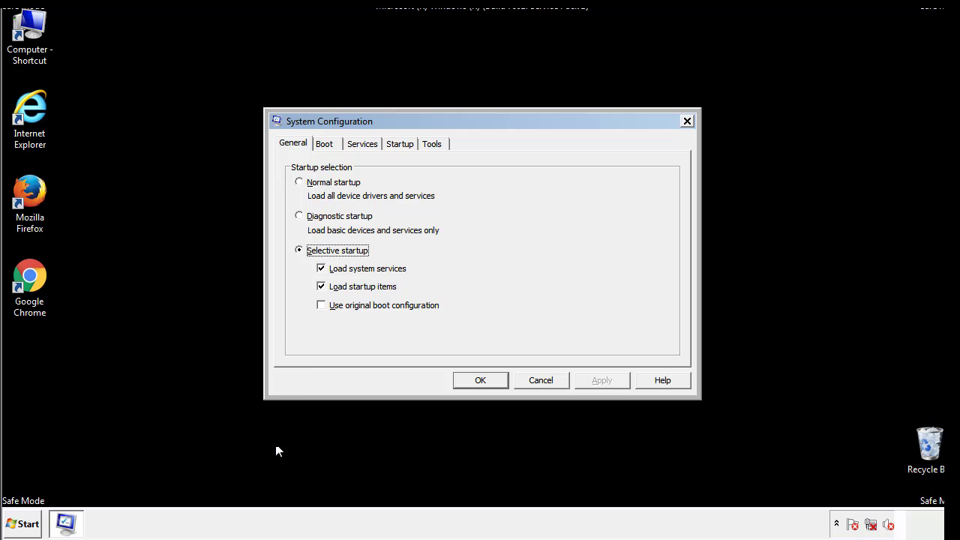
# Step: Clear the Safe boot option on the Boot tab, apply it, and restart Windows now
pyautogui.click(325, 144)
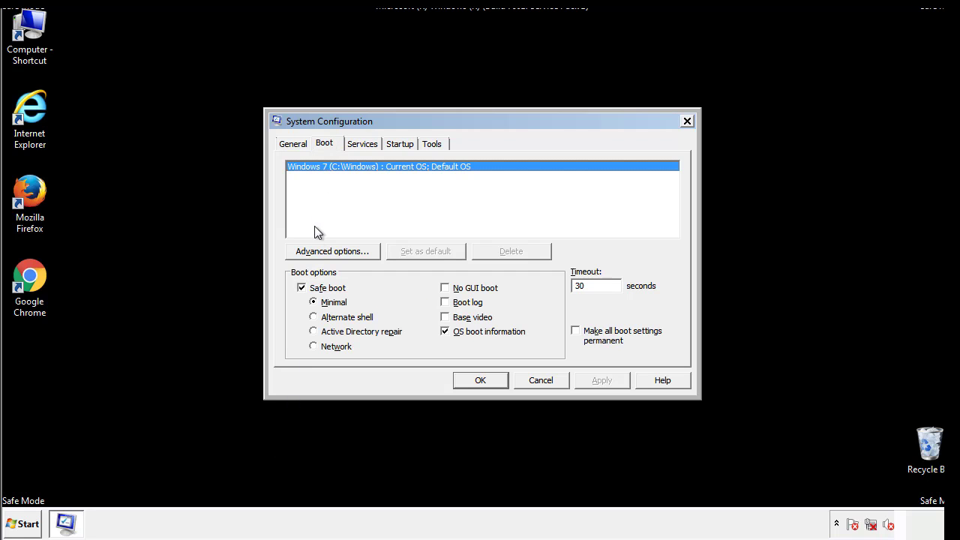
pyautogui.click(304, 290)
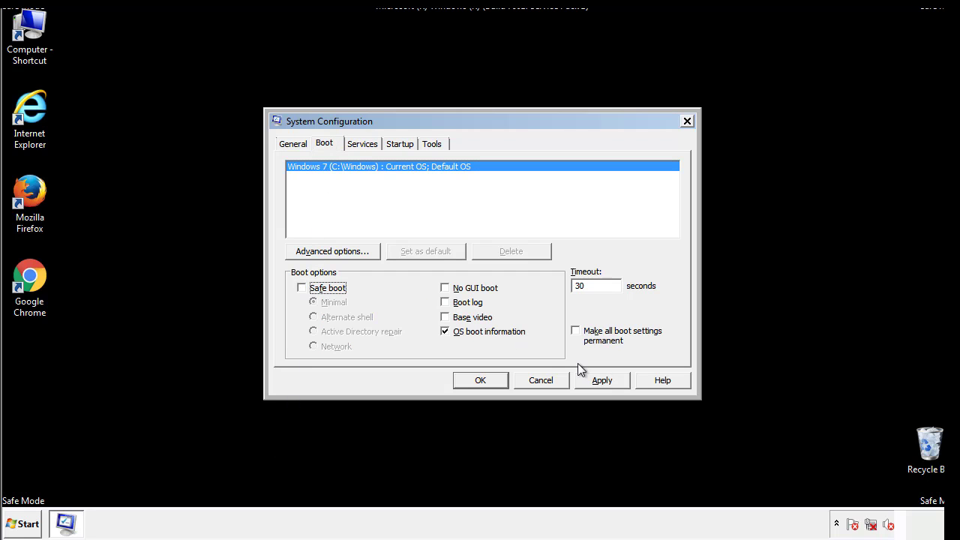
pyautogui.click(604, 380)
pyautogui.click(480, 380)
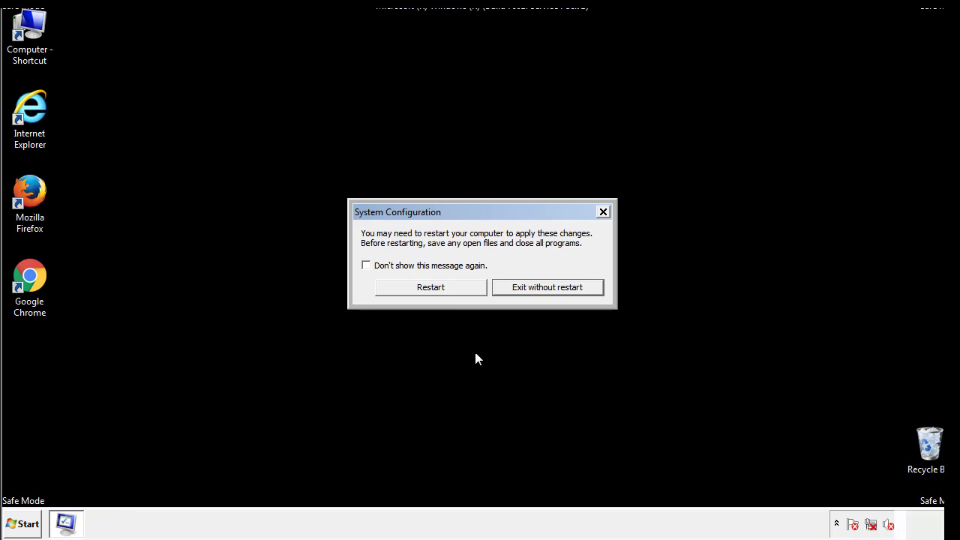
pyautogui.click(444, 293)
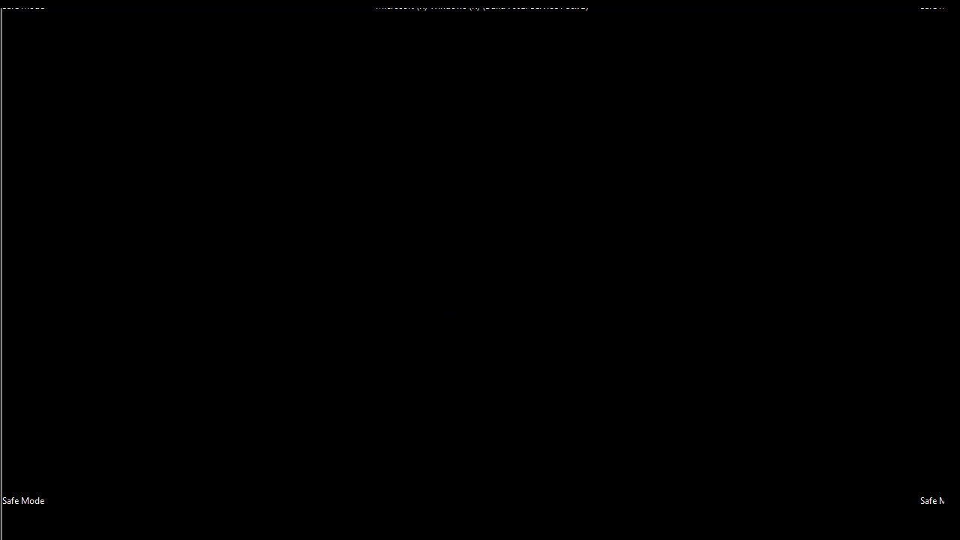